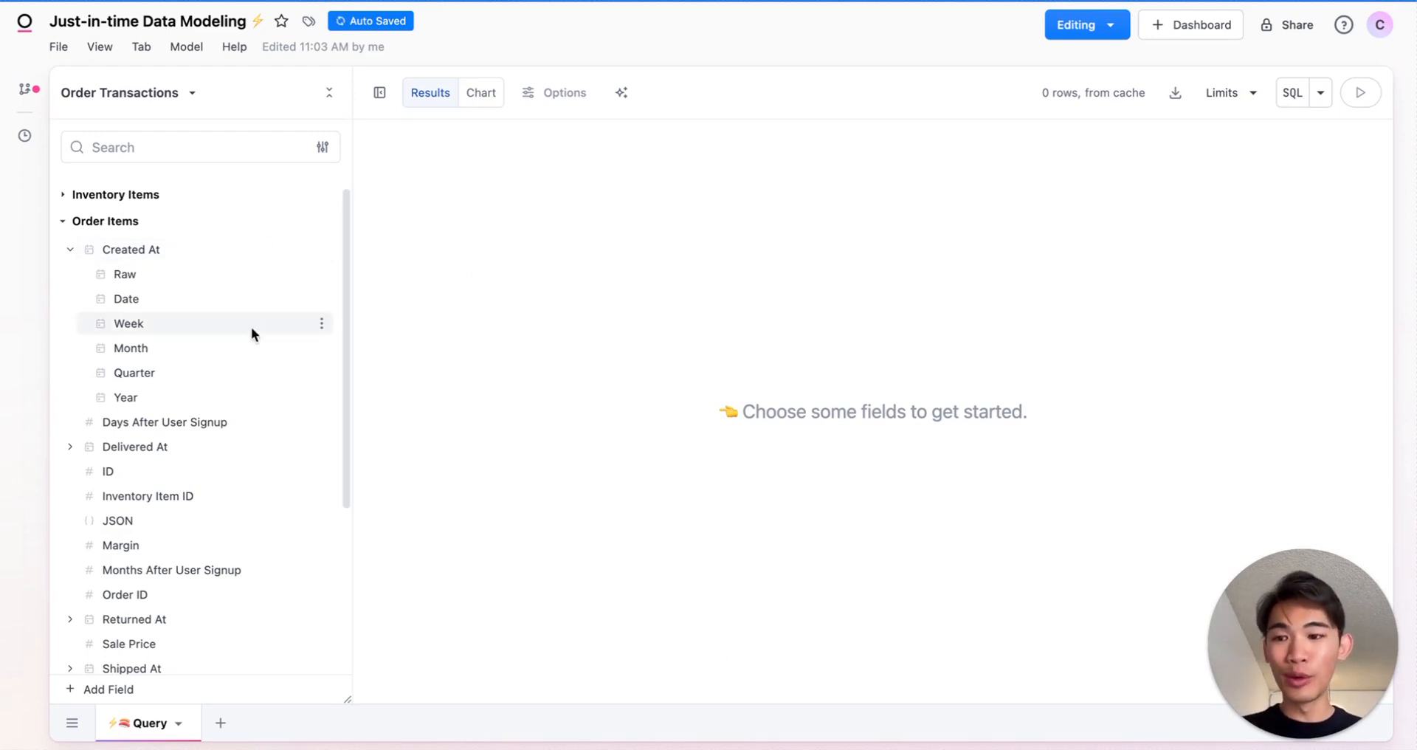
- Add Total Revenue and the Created At month from Order Items to the query
scroll(248, 346, "down", 3)
scroll(222, 516, "down", 3)
left_click(219, 562)
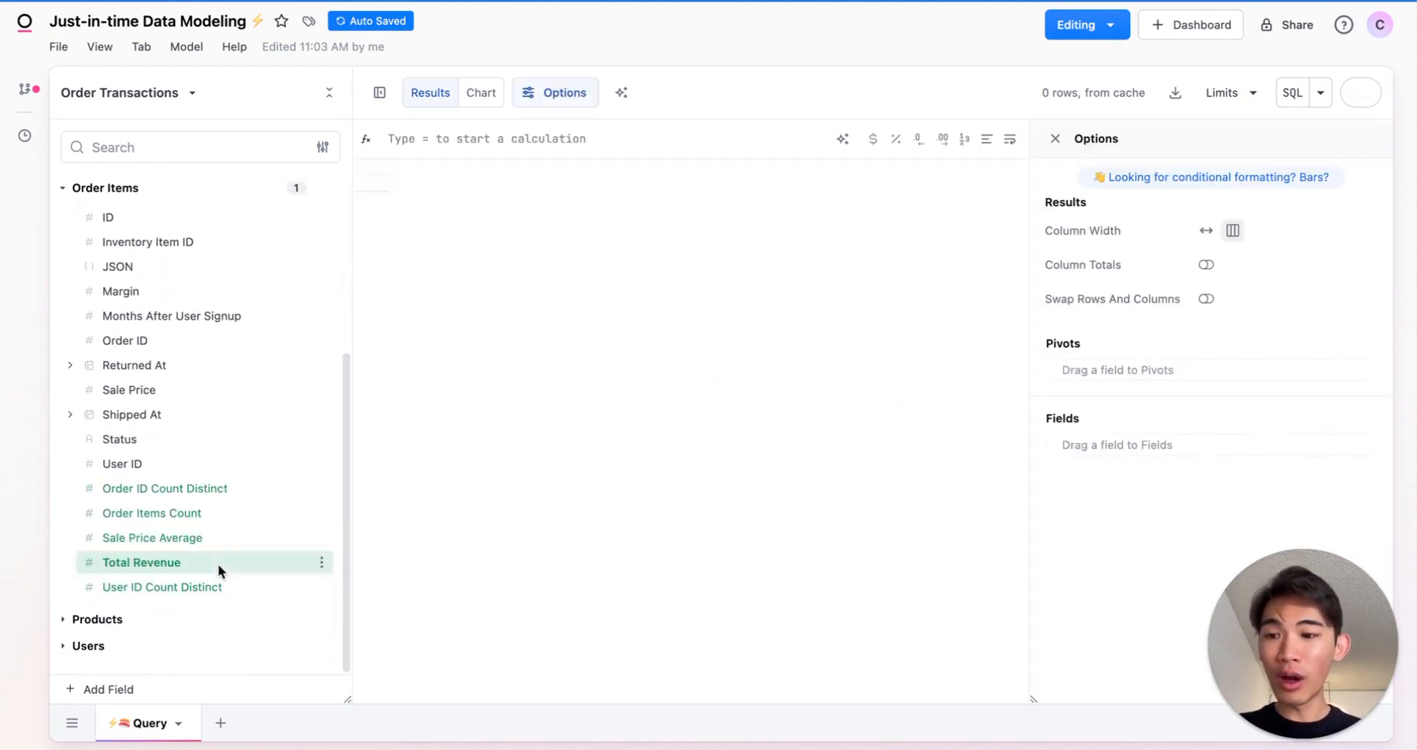
scroll(244, 502, "up", 3)
scroll(228, 332, "up", 2)
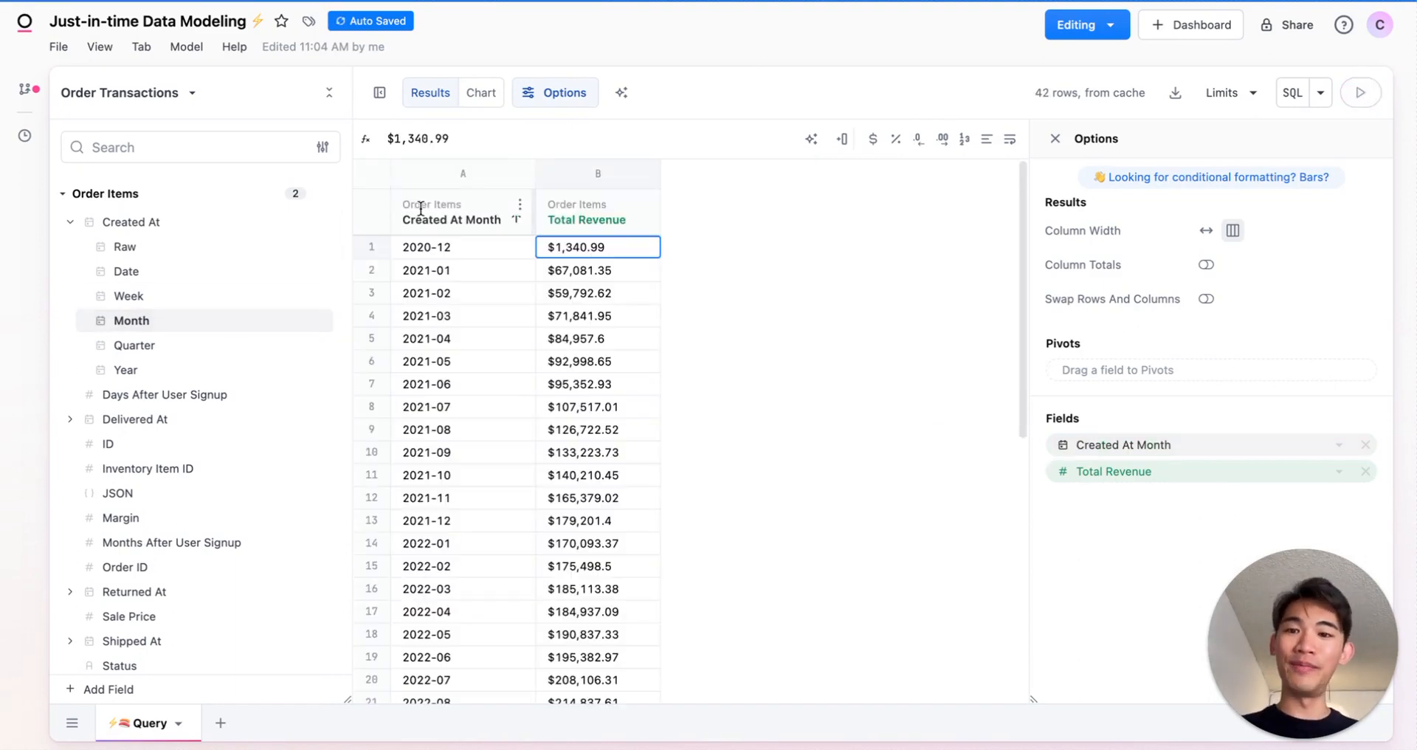
- Sort the results by Created At Month in descending order and visualize monthly revenue as a column chart
left_click(515, 221)
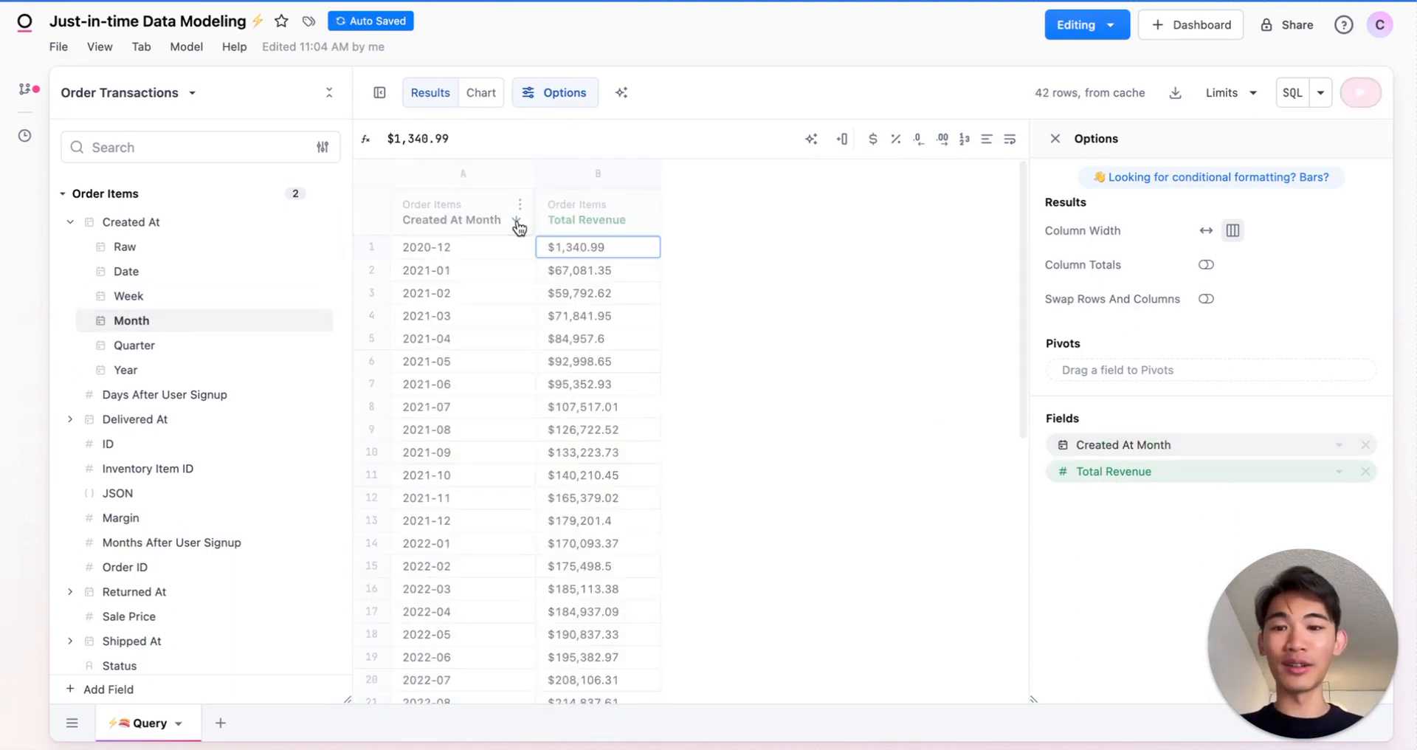
left_click(479, 97)
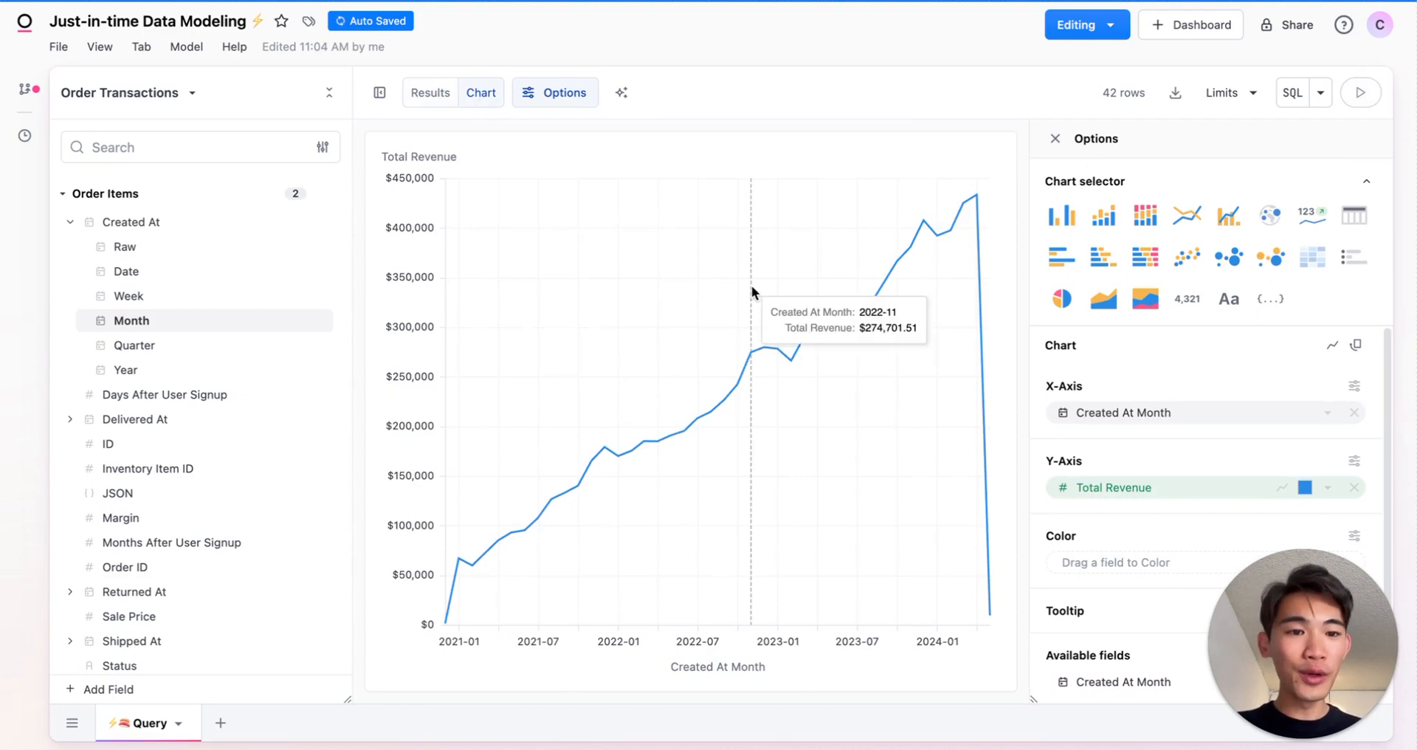
left_click(1063, 225)
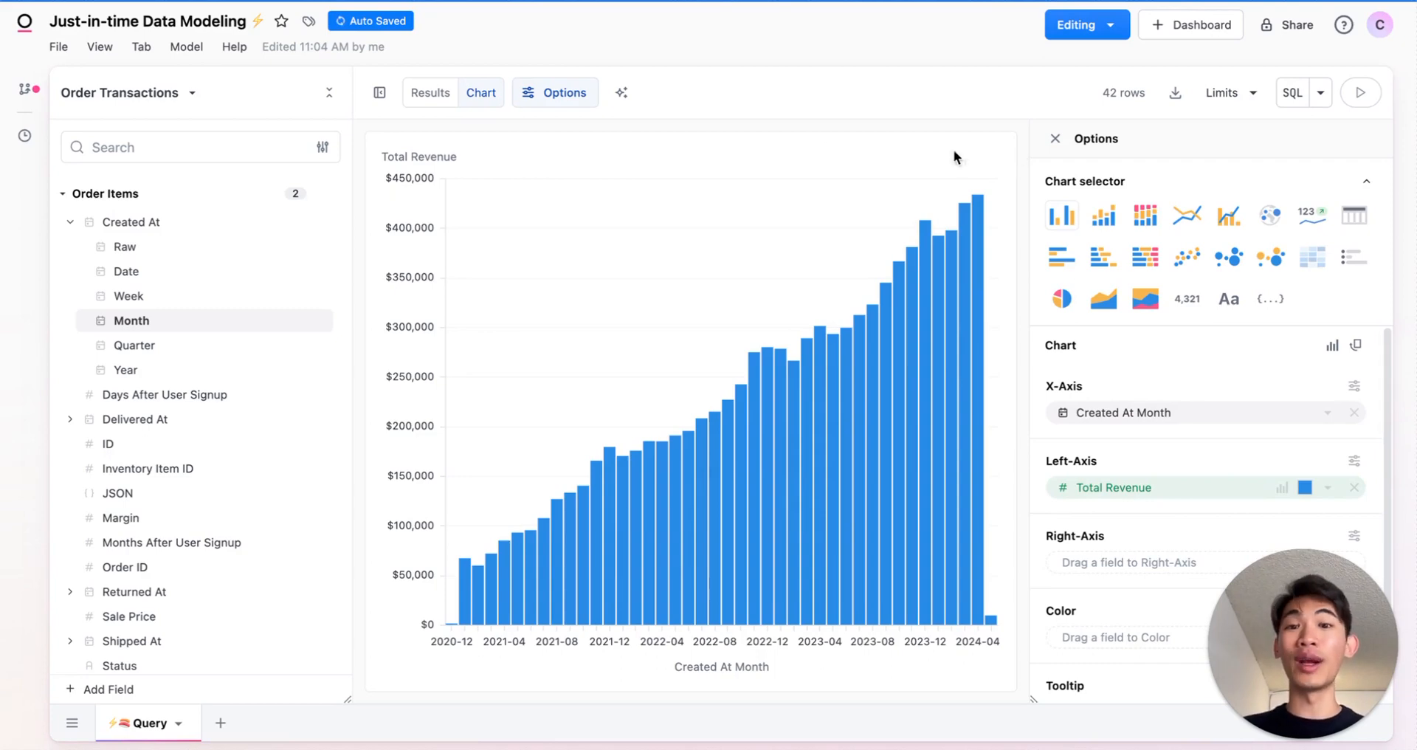
- Build a results table with the Order Items User ID and the Min aggregate of Created At
left_click(422, 98)
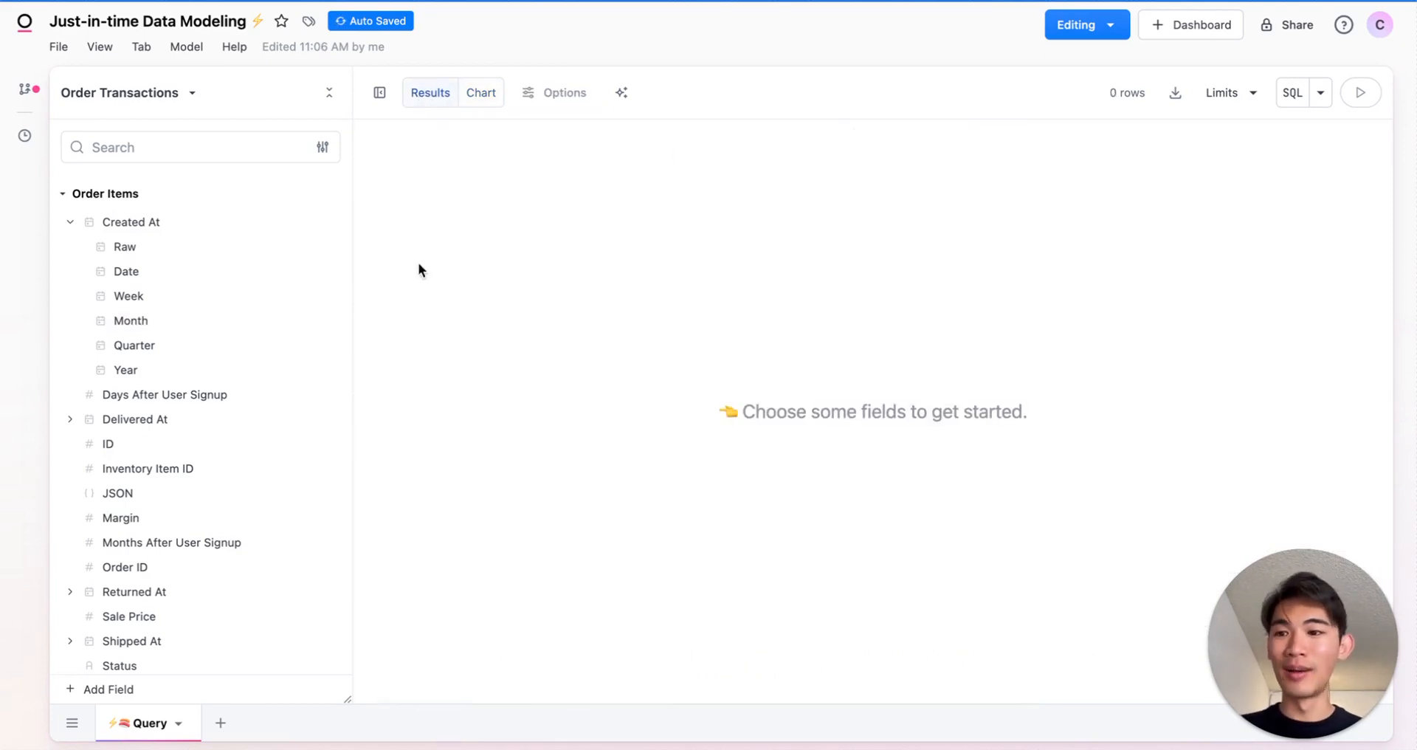
scroll(246, 348, "down", 2)
left_click(201, 608)
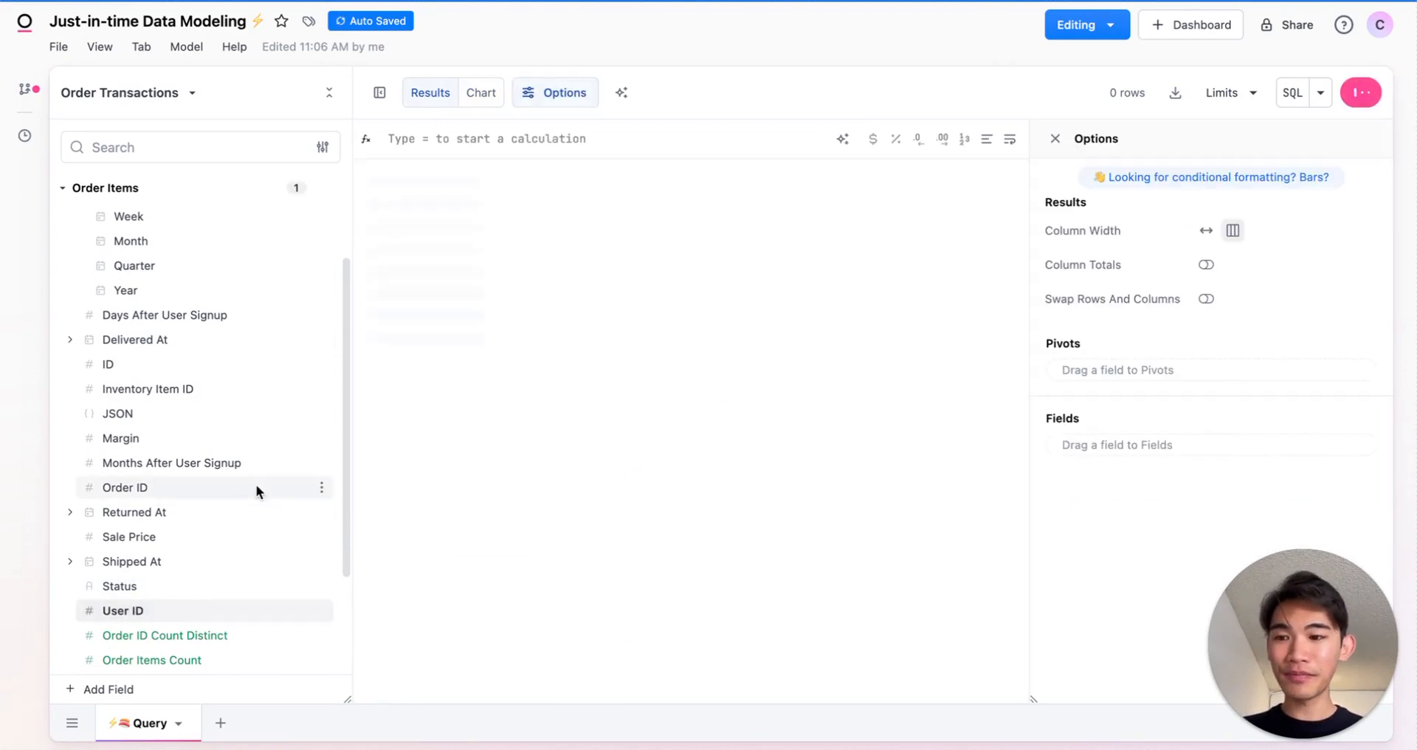
scroll(255, 484, "up", 2)
left_click(321, 234)
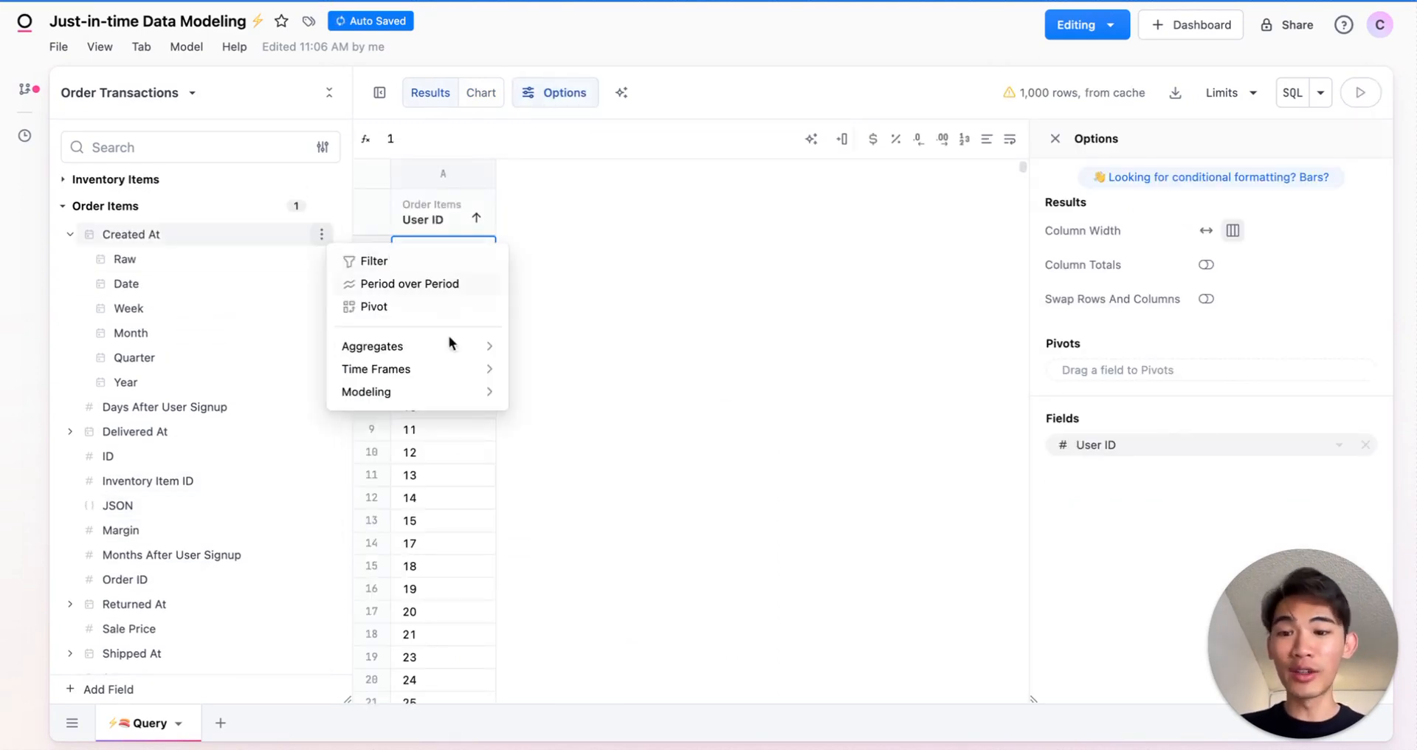
mouse_move(491, 349)
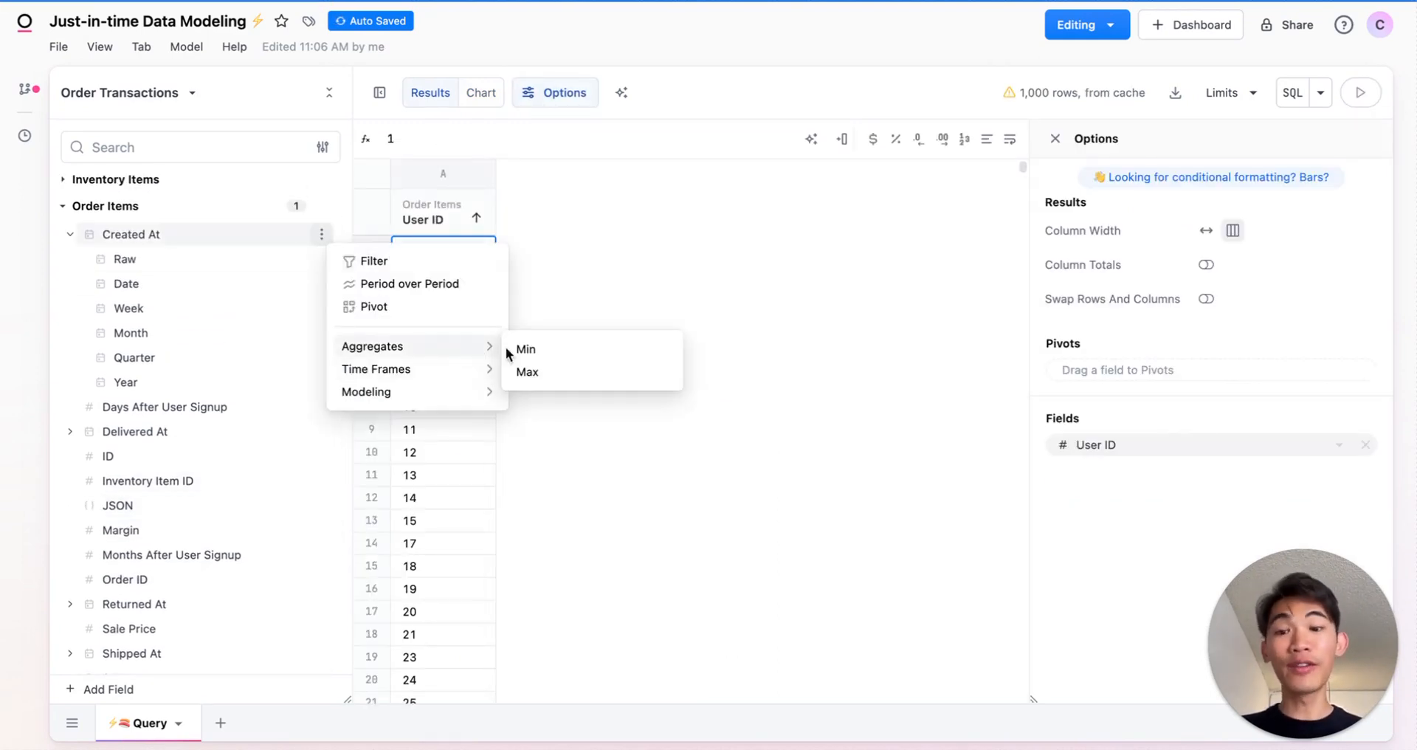
left_click(632, 351)
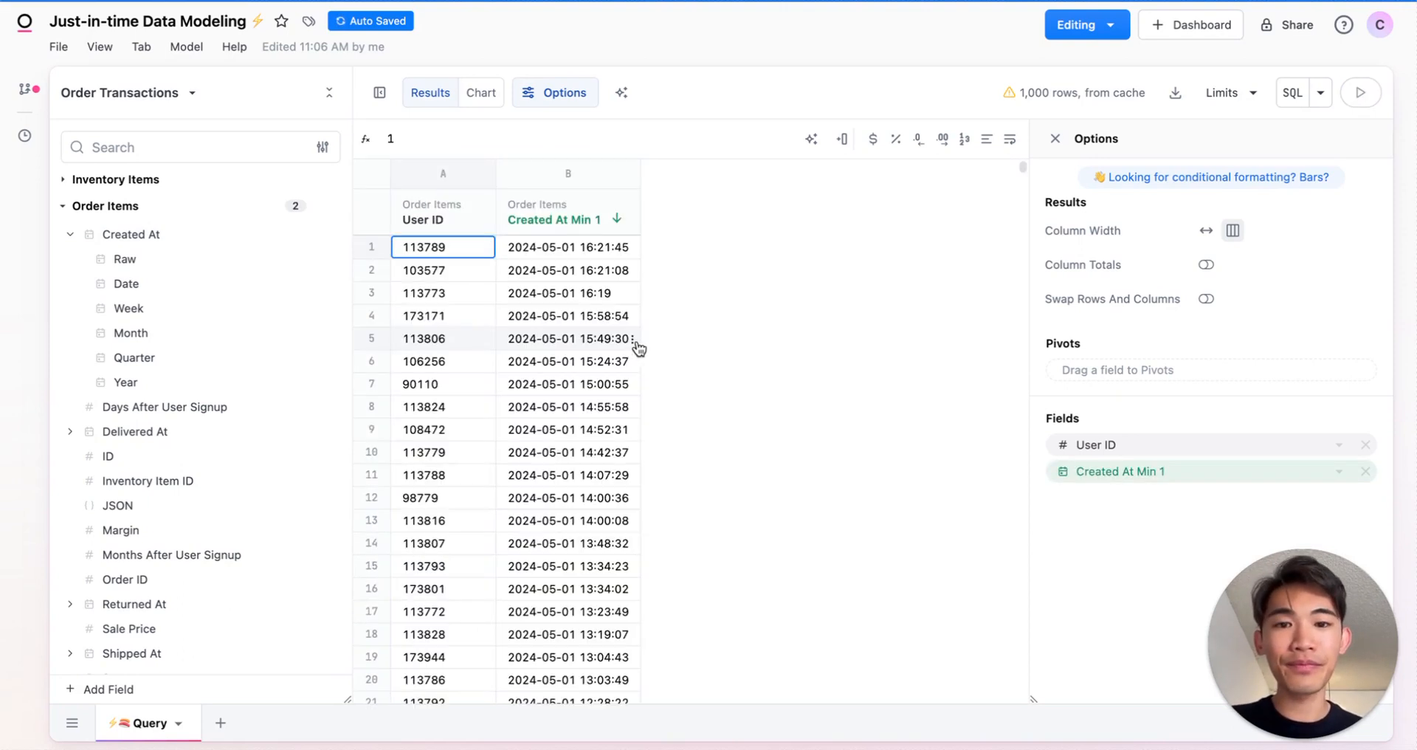
- Save the query as a view named "User First Order Facts"
left_click(189, 47)
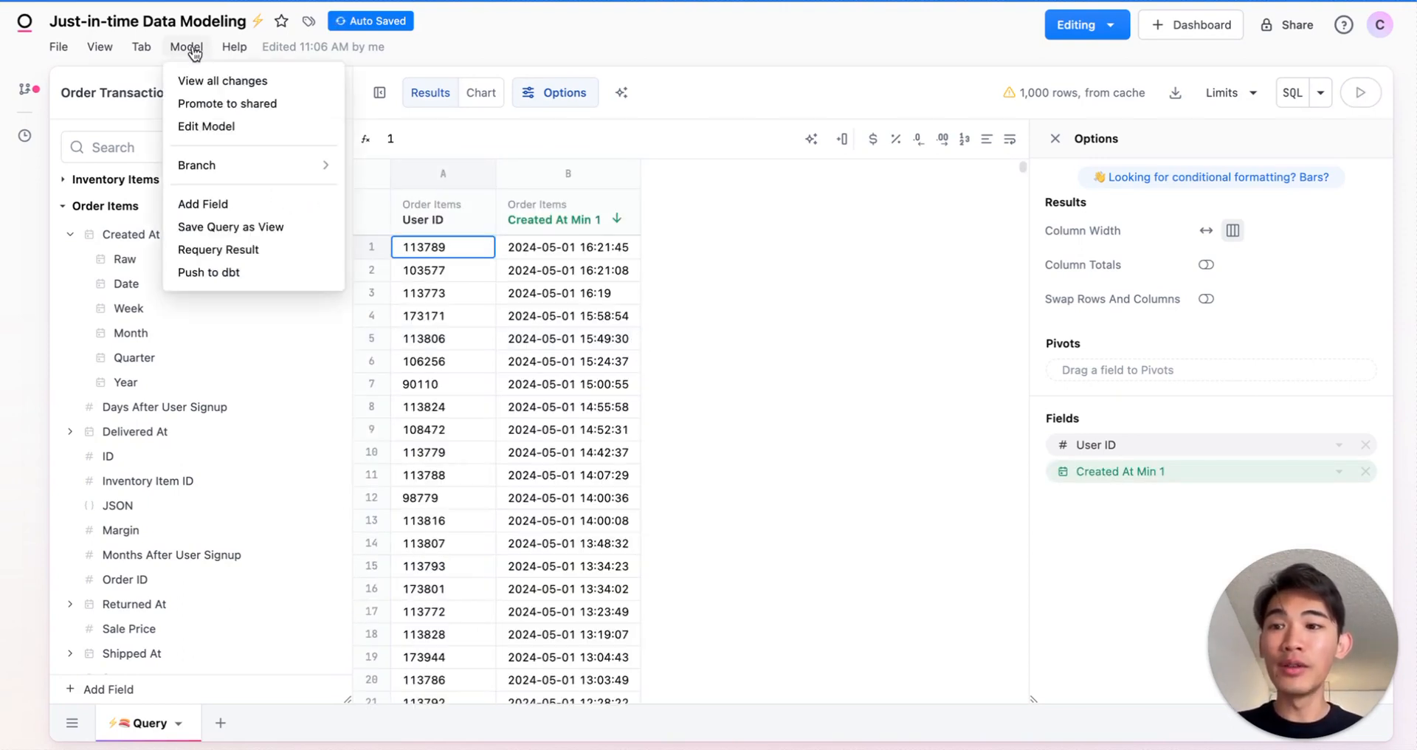
left_click(302, 226)
type("U")
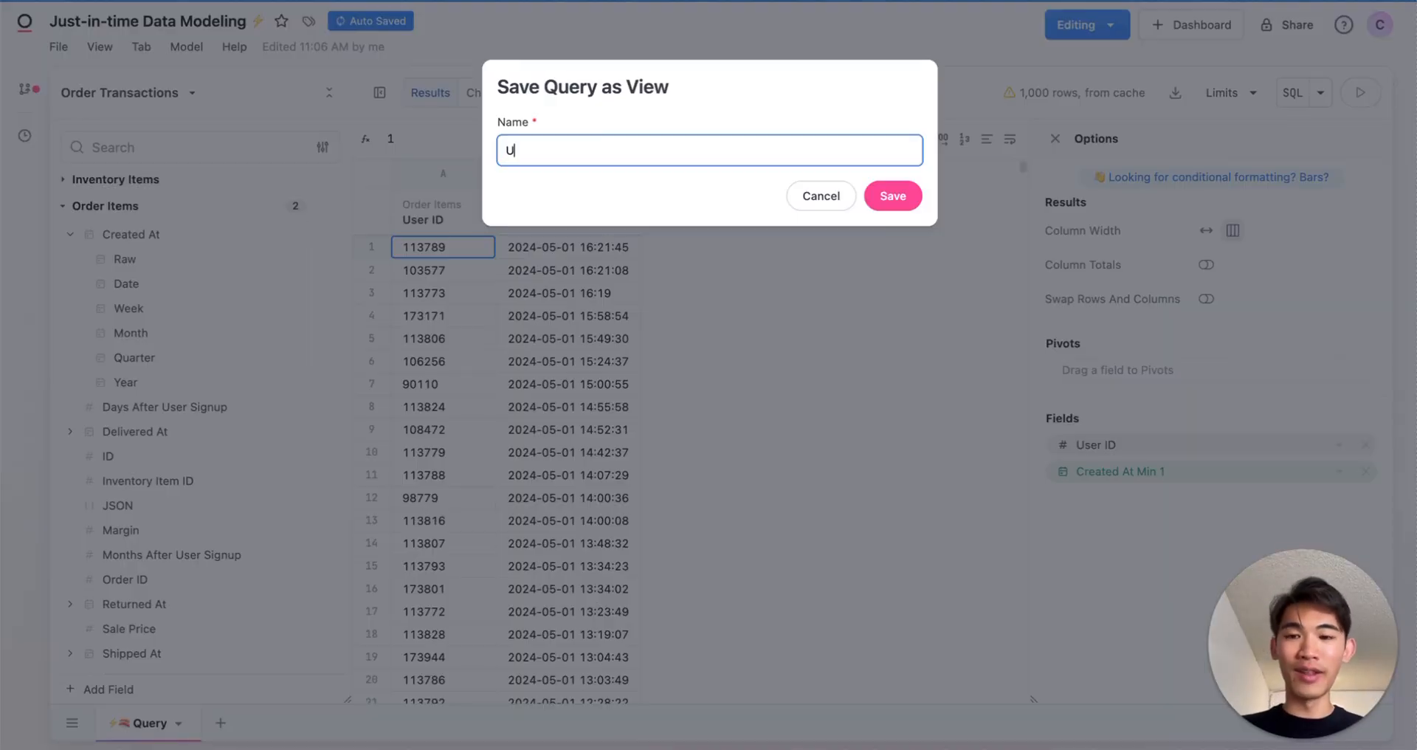
type("ser First Order Facts")
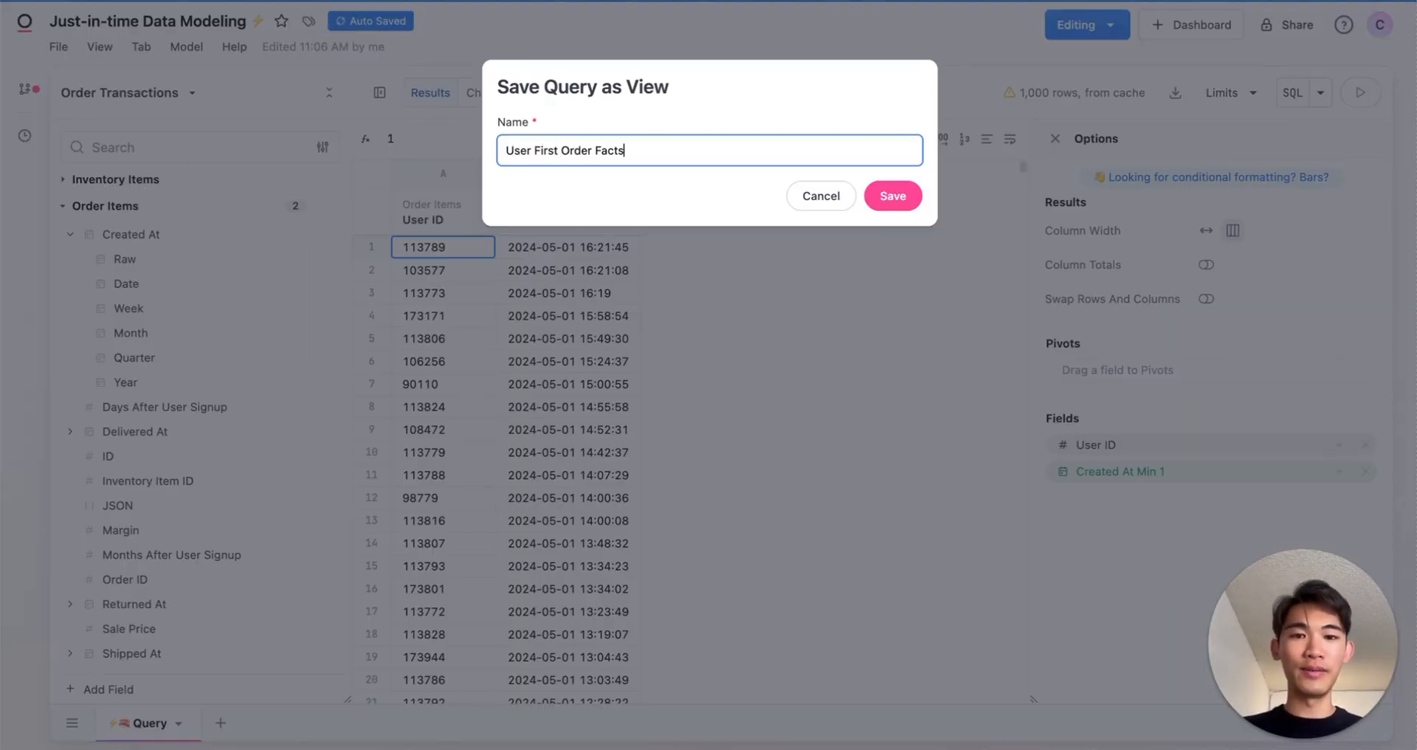
key("Return")
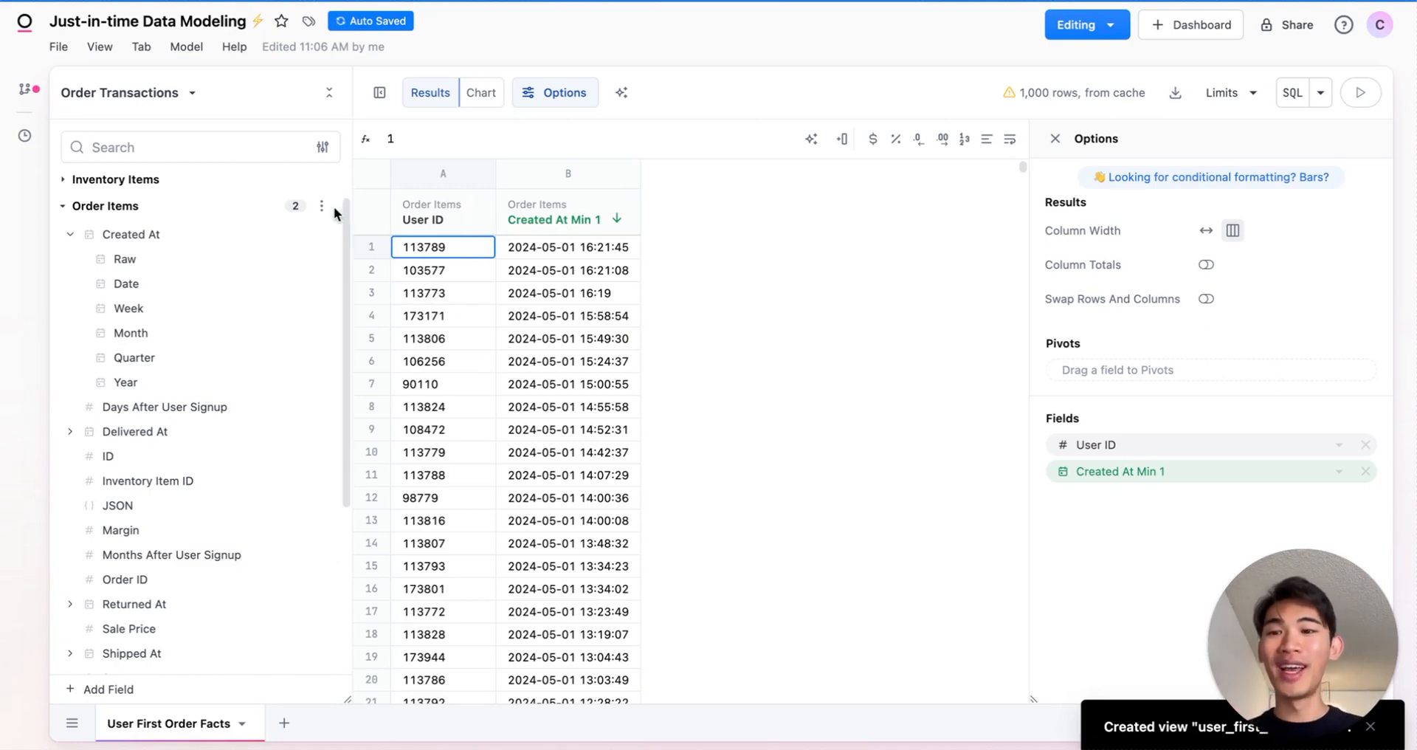
- Add the join between Order Items and User First Order Facts on User ID to the order_items topic
left_click(321, 206)
mouse_move(421, 270)
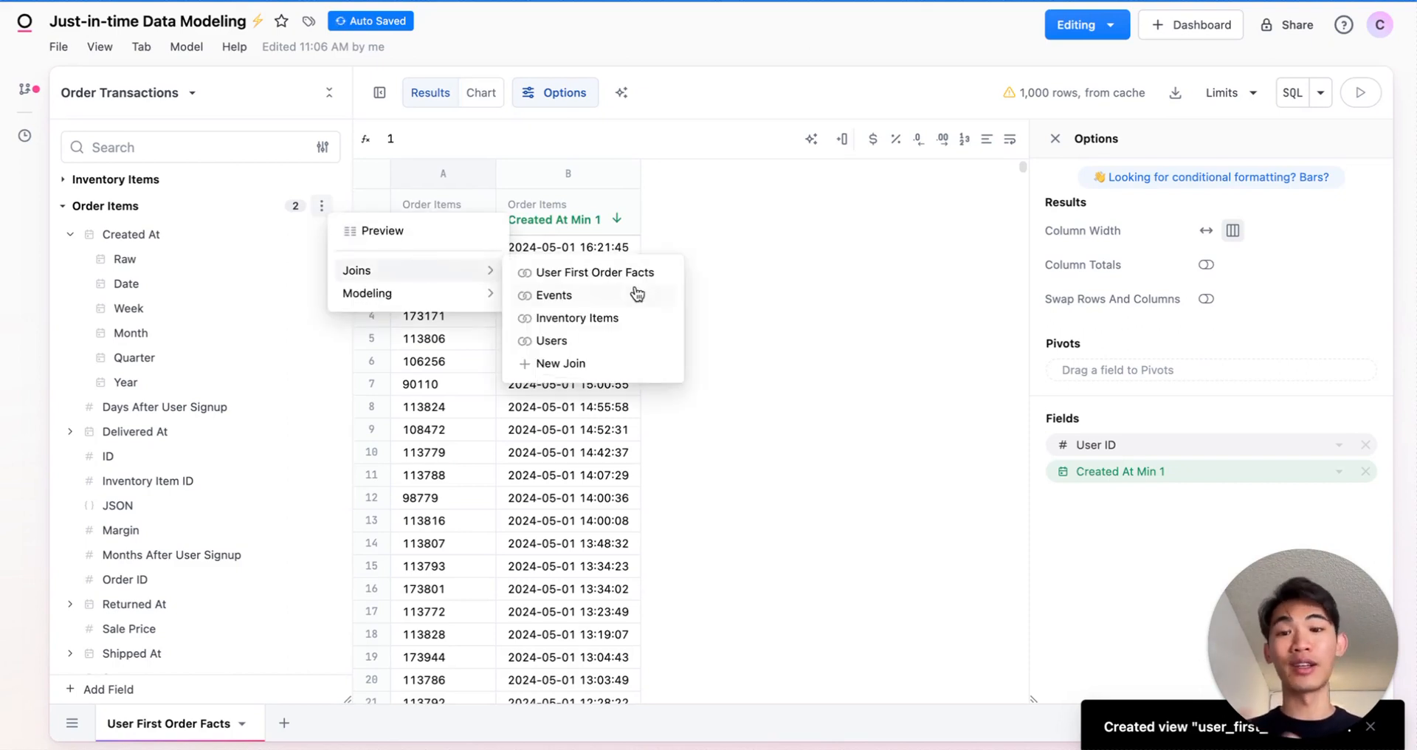
left_click(664, 283)
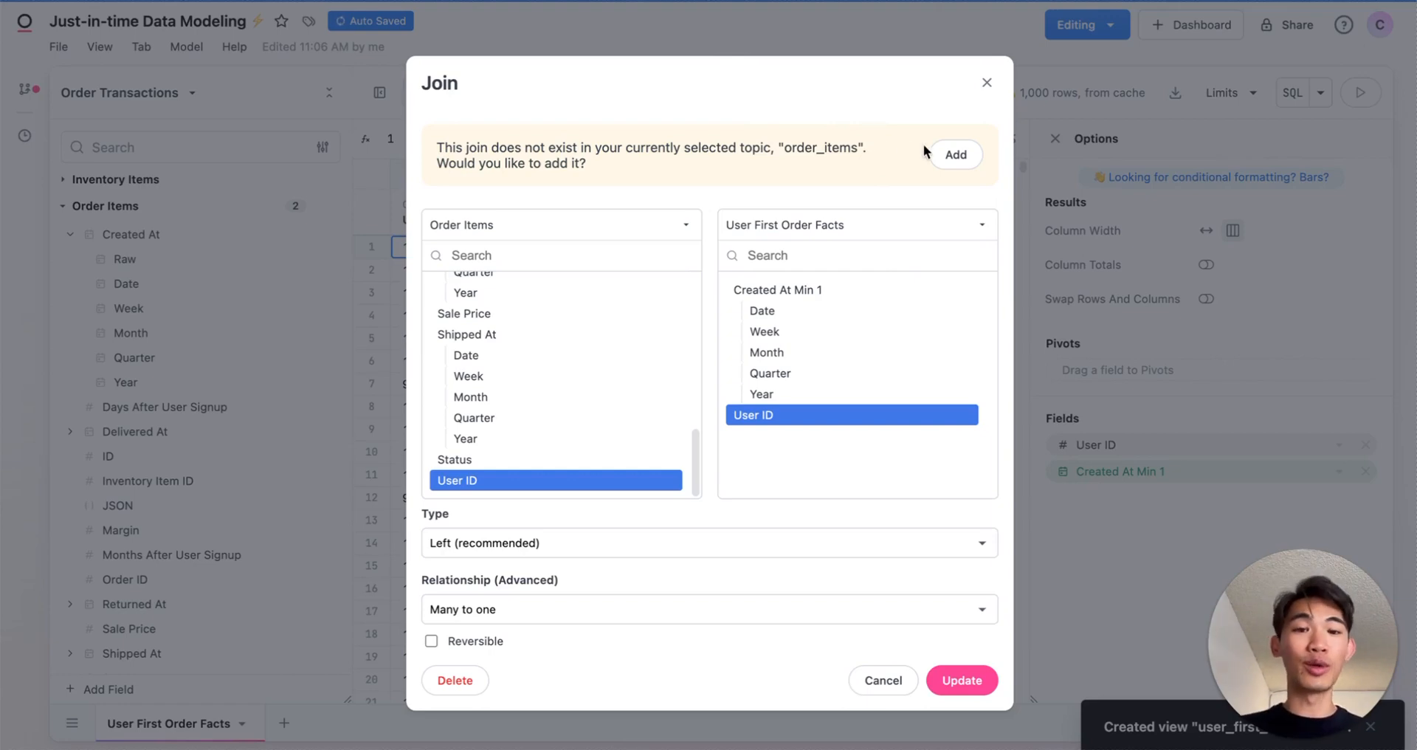
left_click(954, 154)
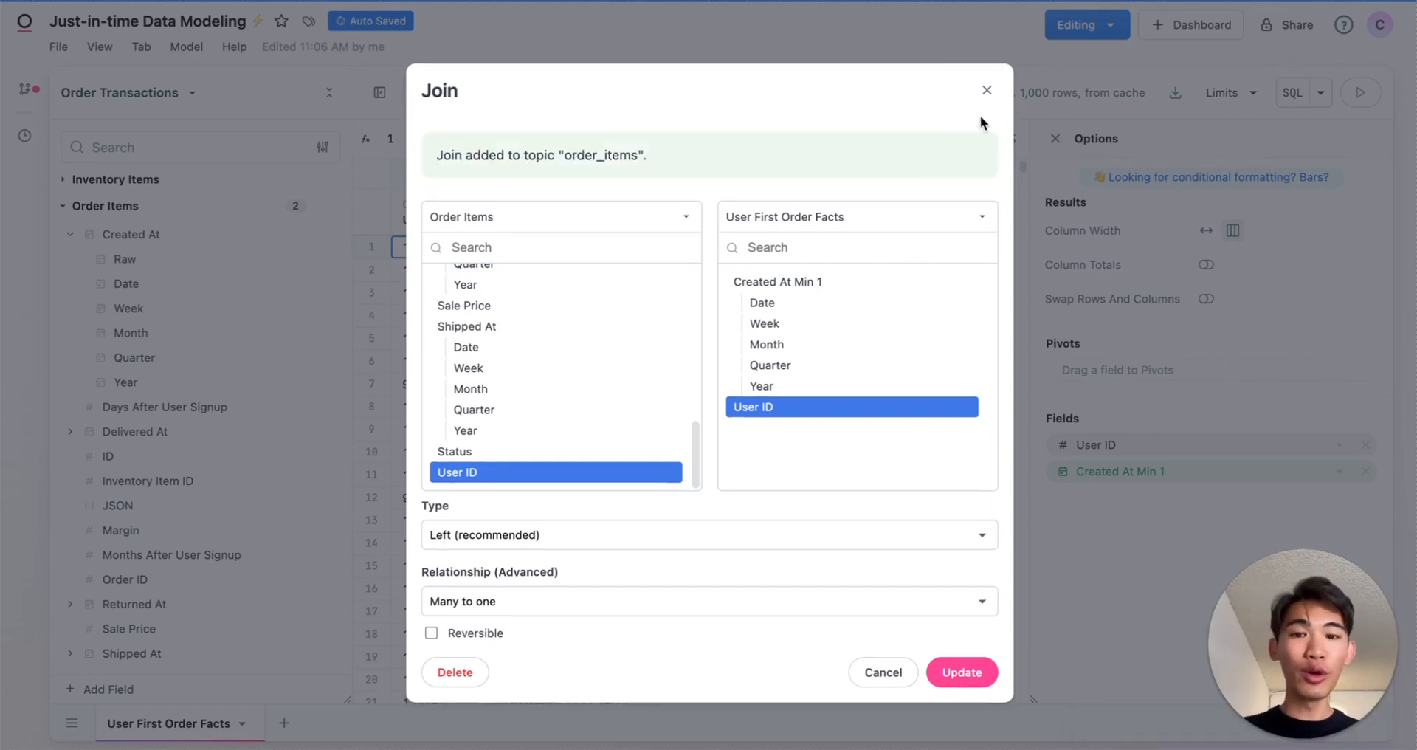
left_click(986, 91)
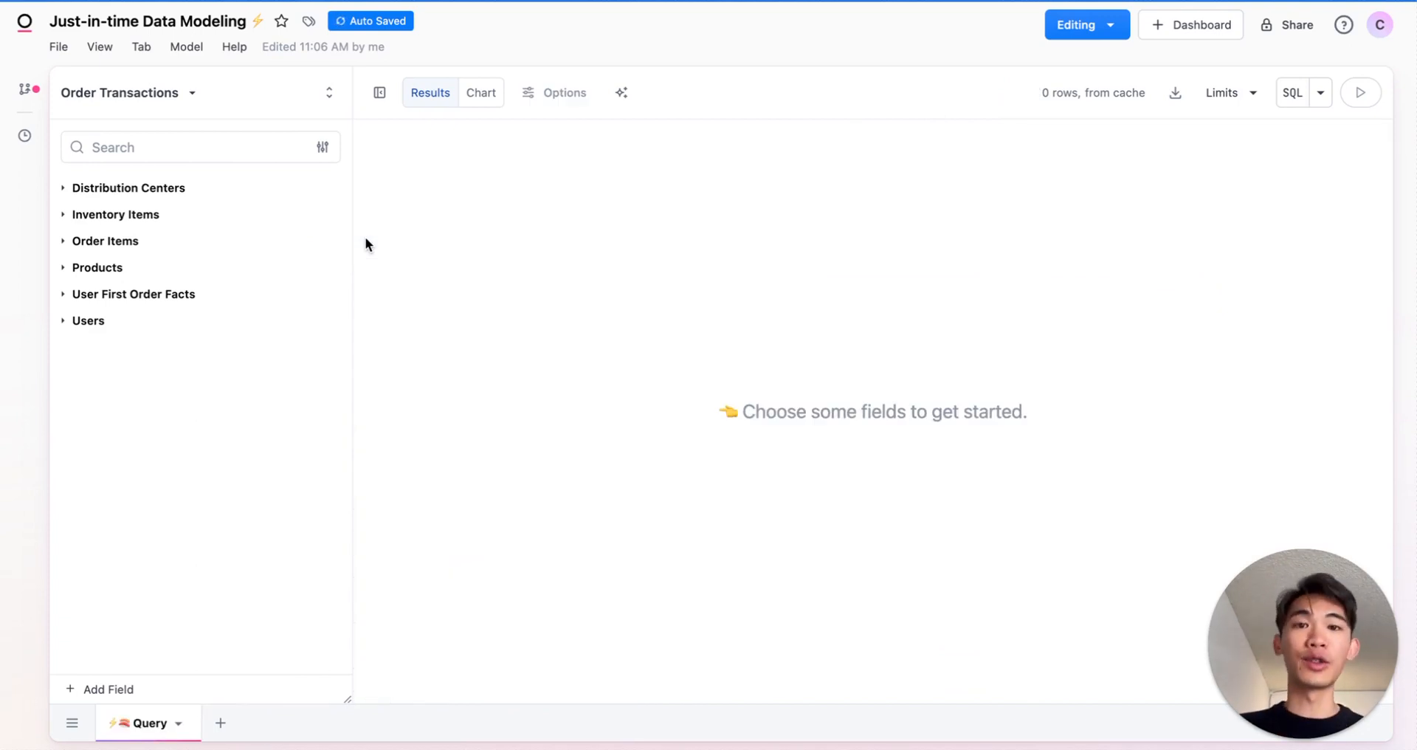
- Query Total Revenue by the Order Items Created At month in the blank query
left_click(234, 237)
scroll(228, 236, "down", 5)
left_click(170, 526)
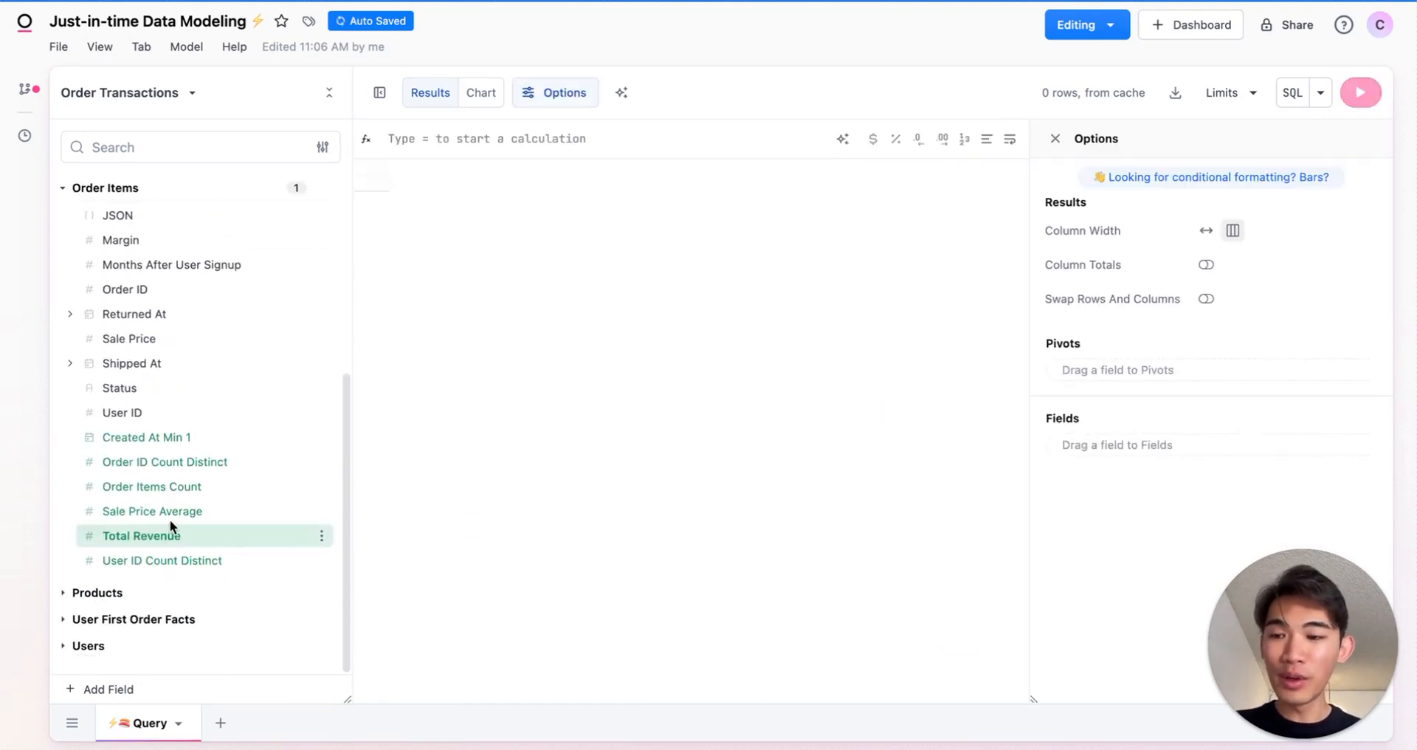
scroll(232, 375, "up", 4)
left_click(197, 331)
- Add the Month time frame of Created At Min 1 from User First Order Facts to the query
scroll(236, 414, "down", 4)
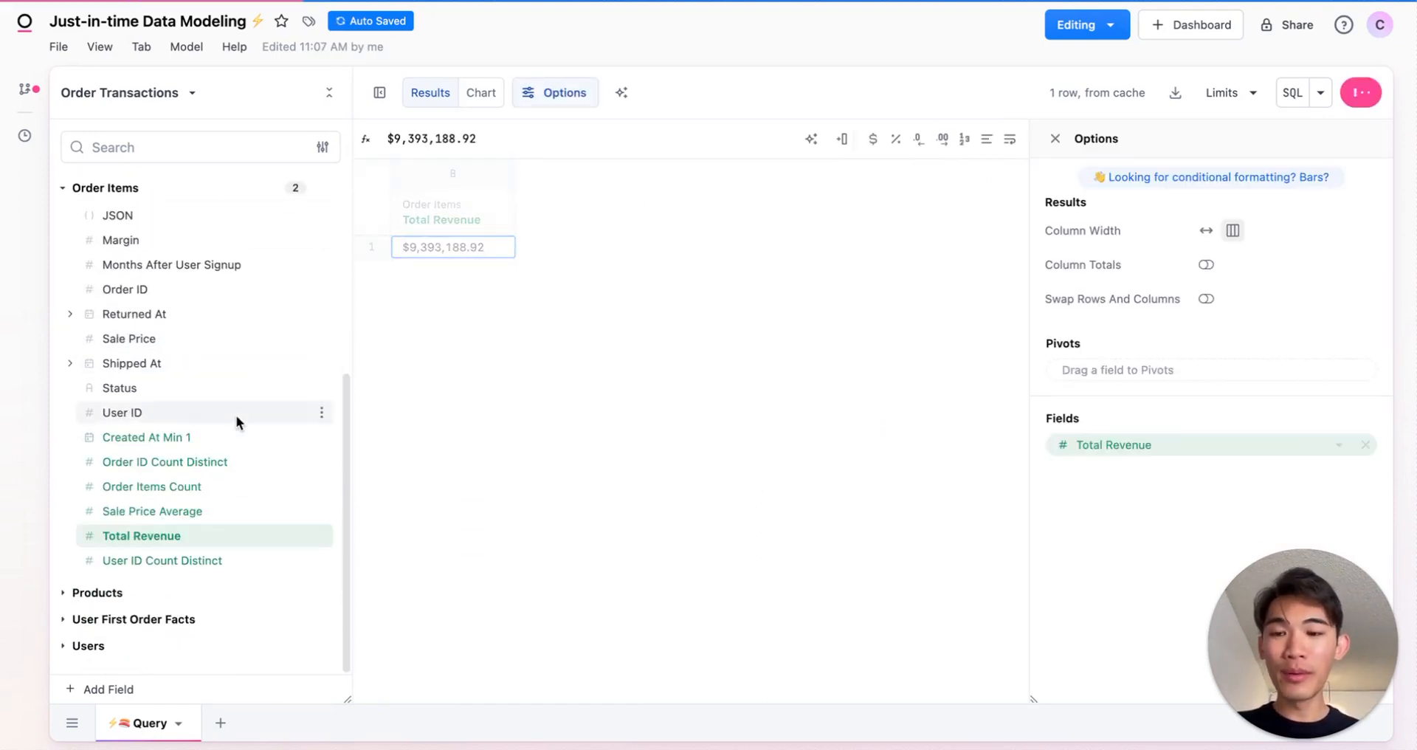
left_click(193, 621)
scroll(192, 620, "down", 2)
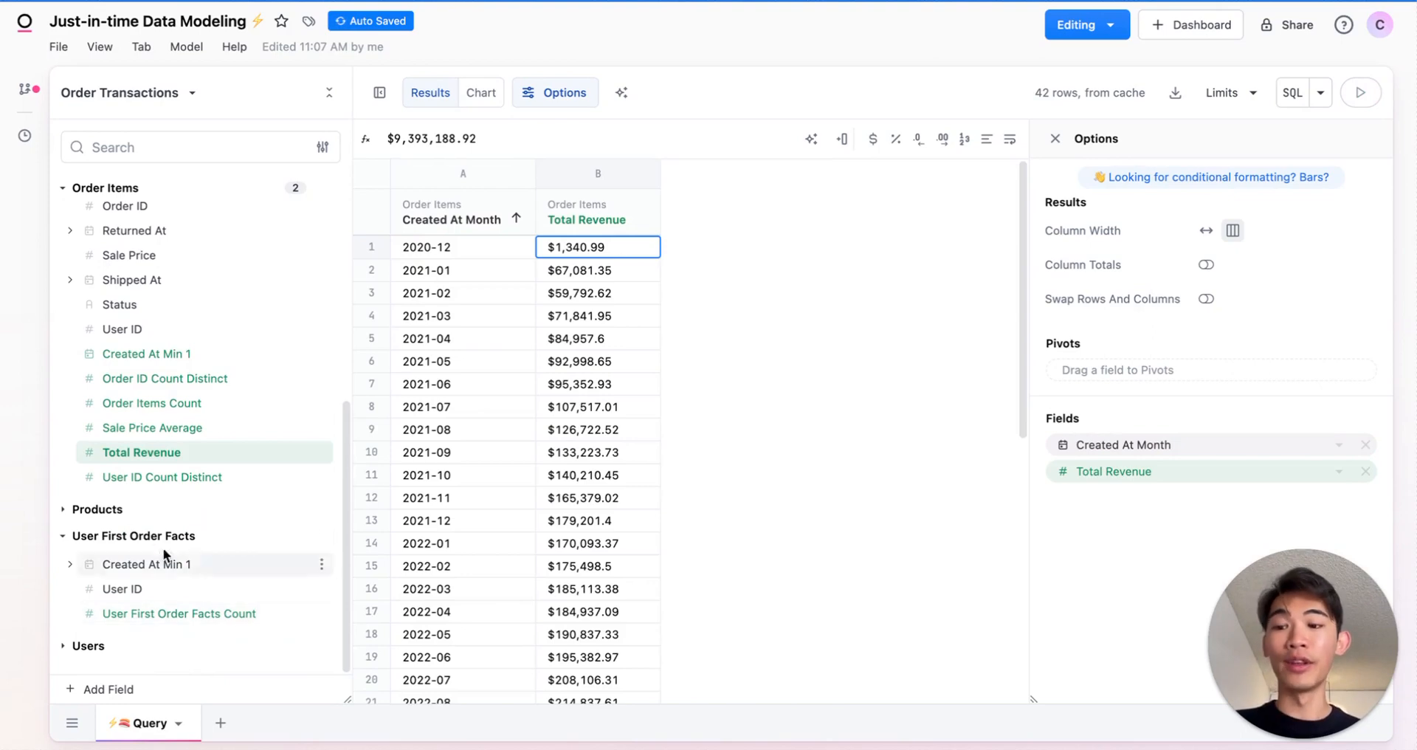
left_click(148, 563)
scroll(148, 566, "down", 2)
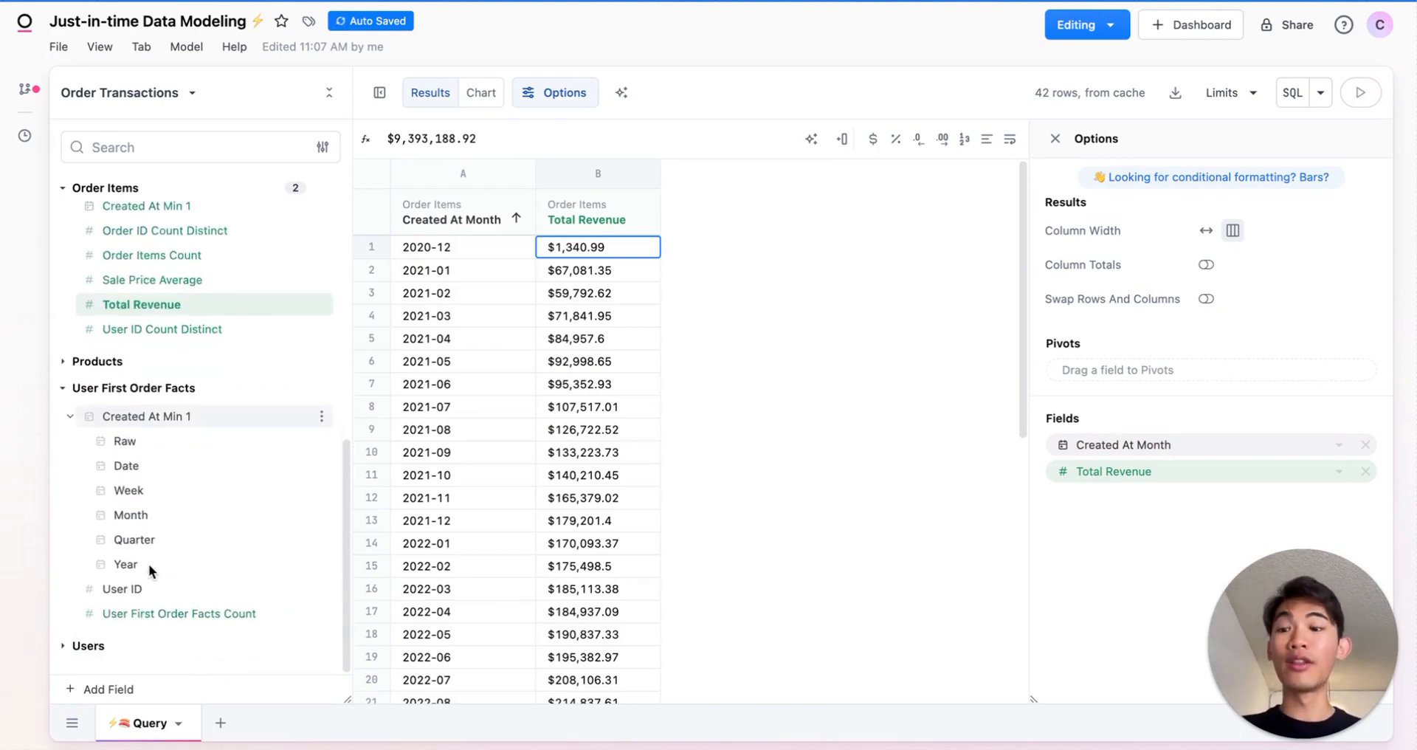
left_click(180, 521)
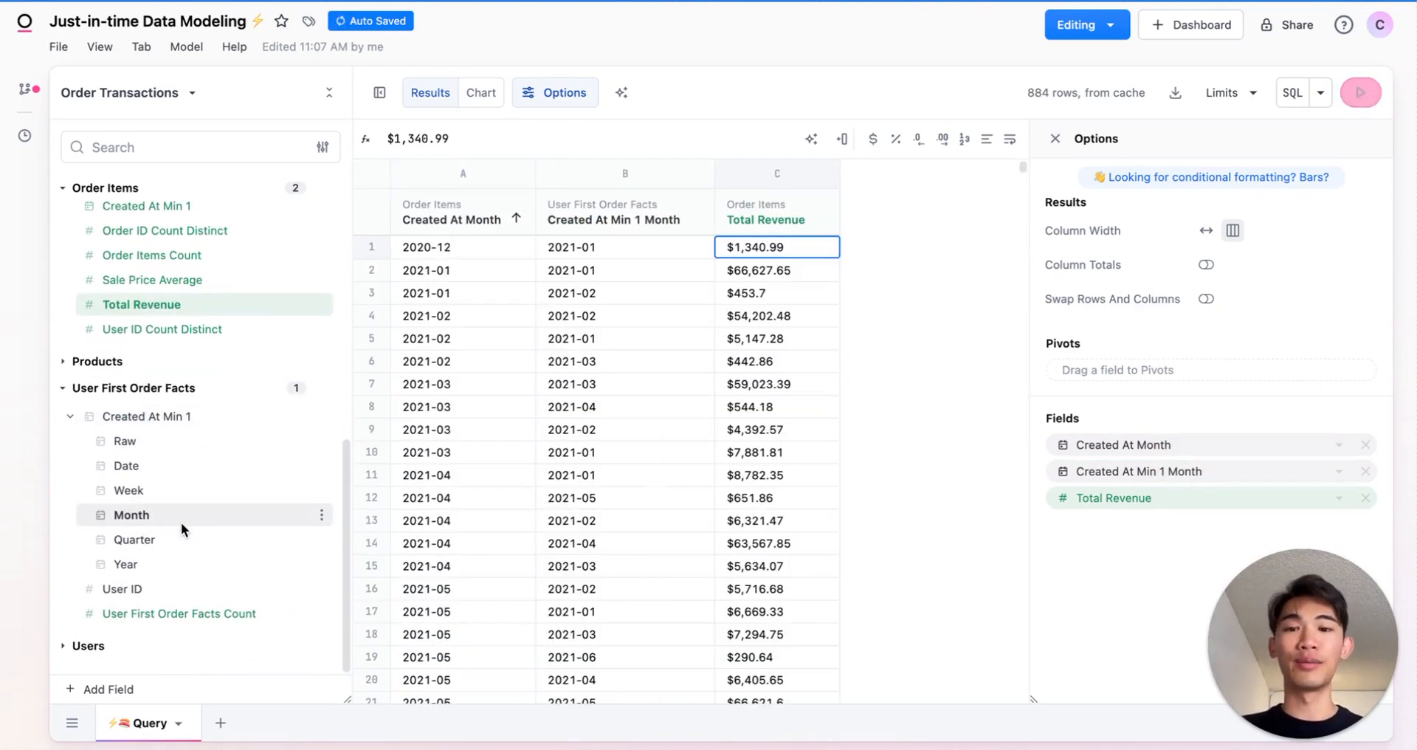
- Sort the cohort results by the order's Created At Month in descending order and show them as a chart
left_click(516, 218)
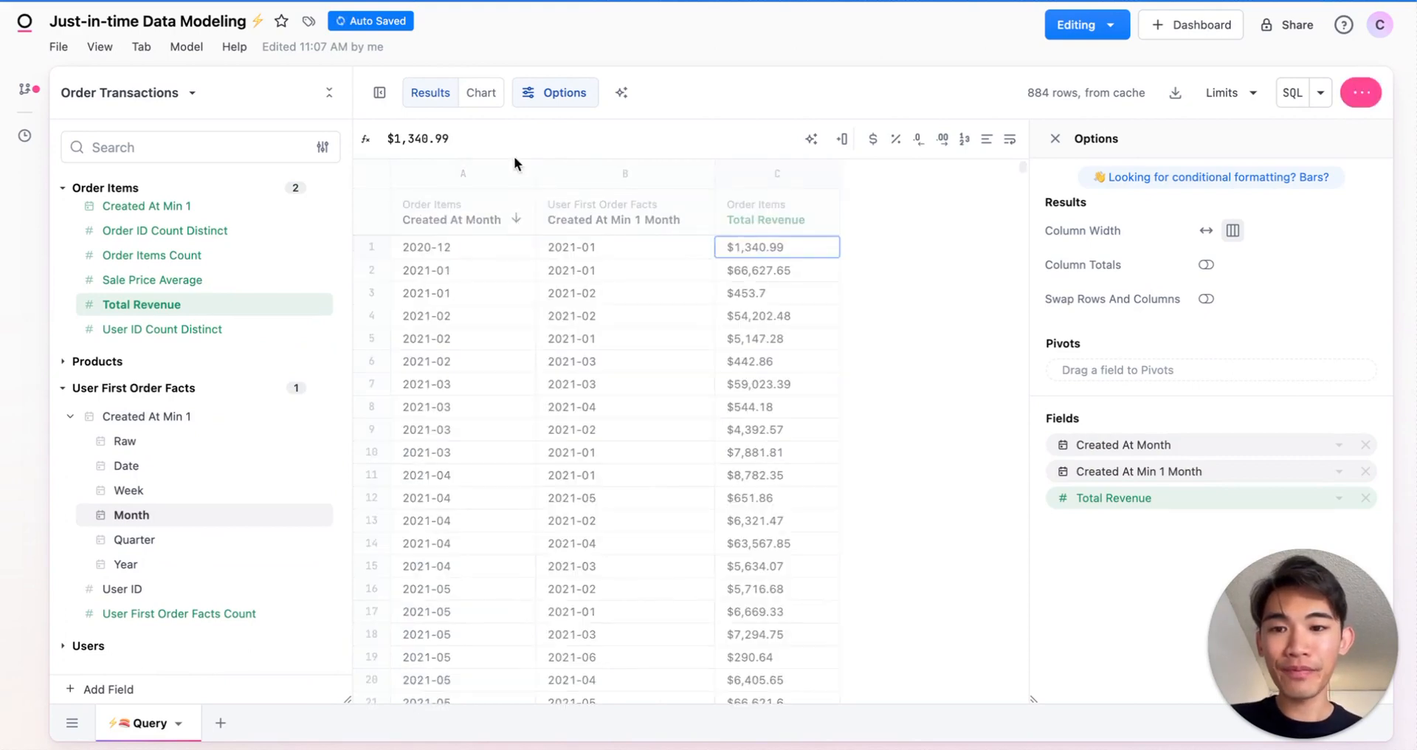
left_click(481, 93)
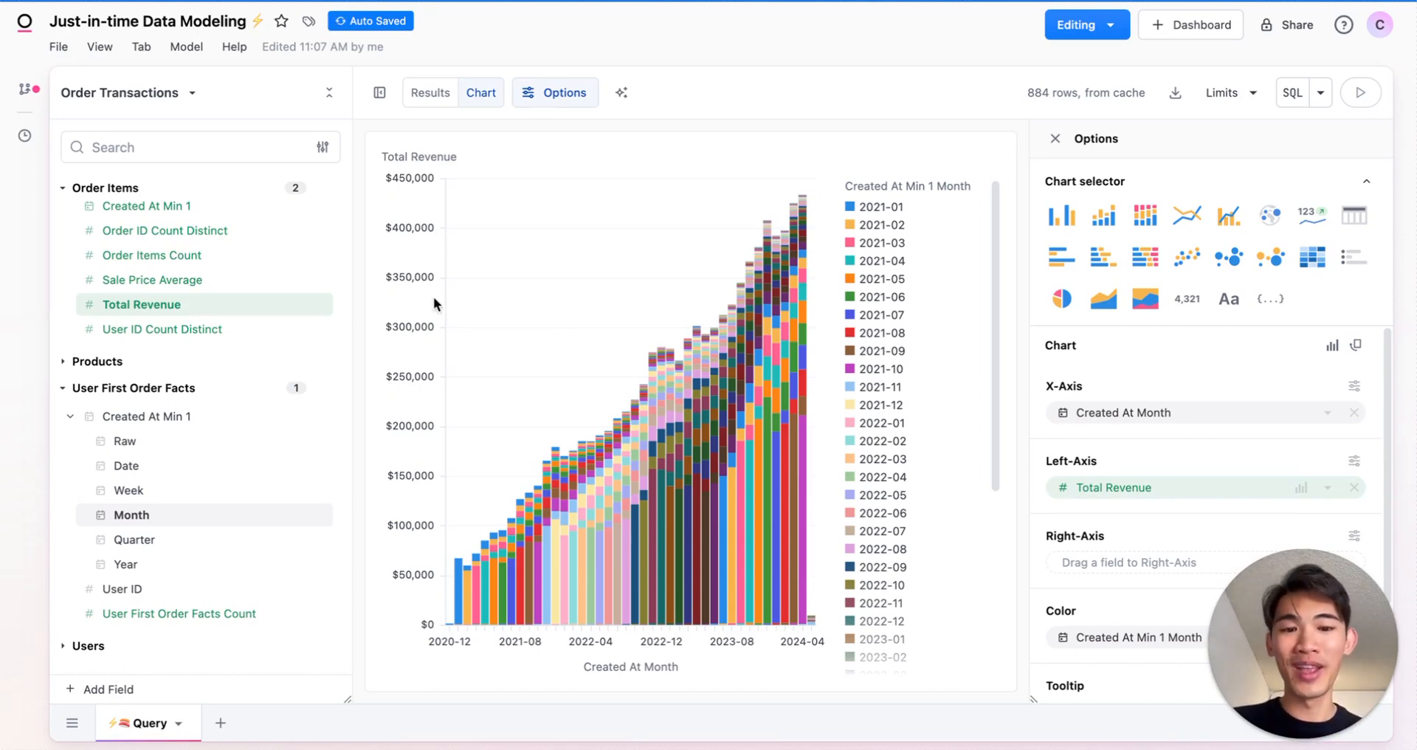
- Promote all workbook model changes to the shared model and expand User First Order Facts in another workbook
left_click(28, 92)
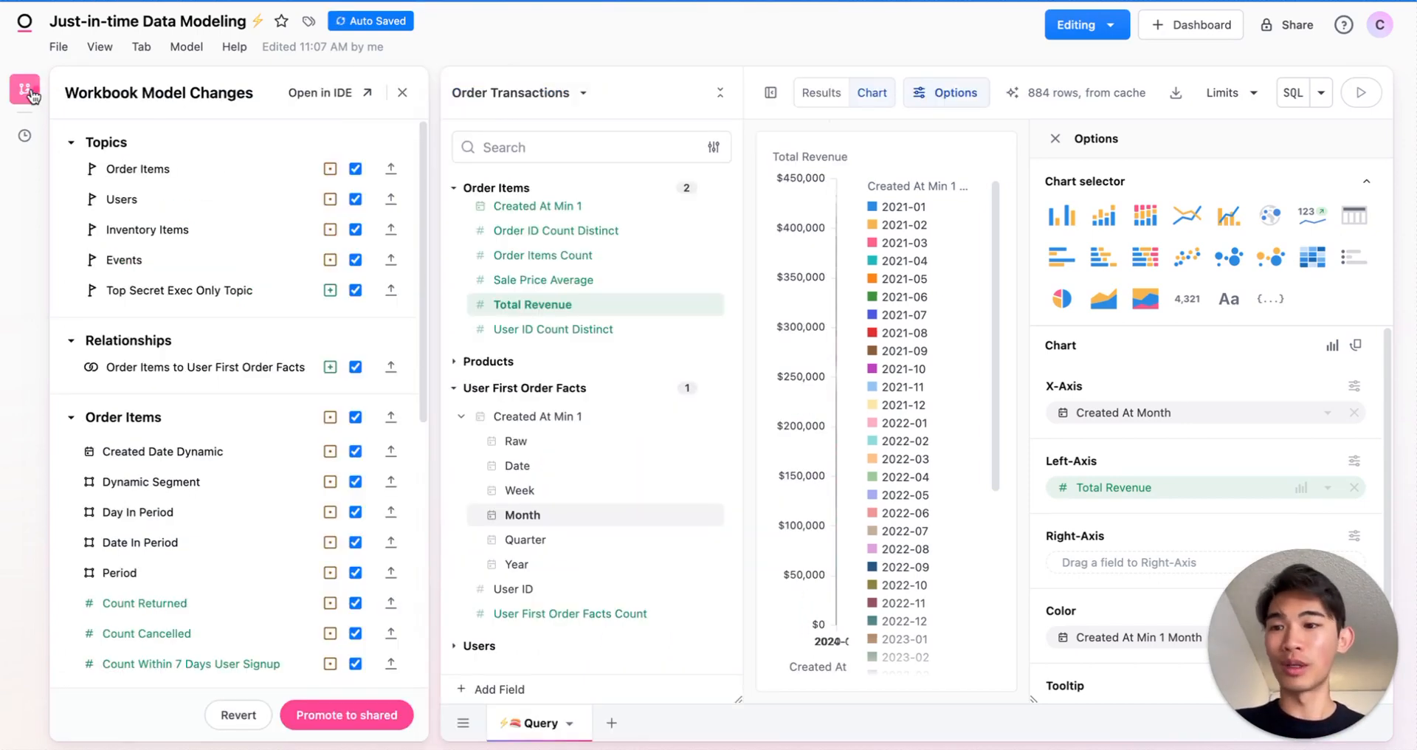
left_click(369, 730)
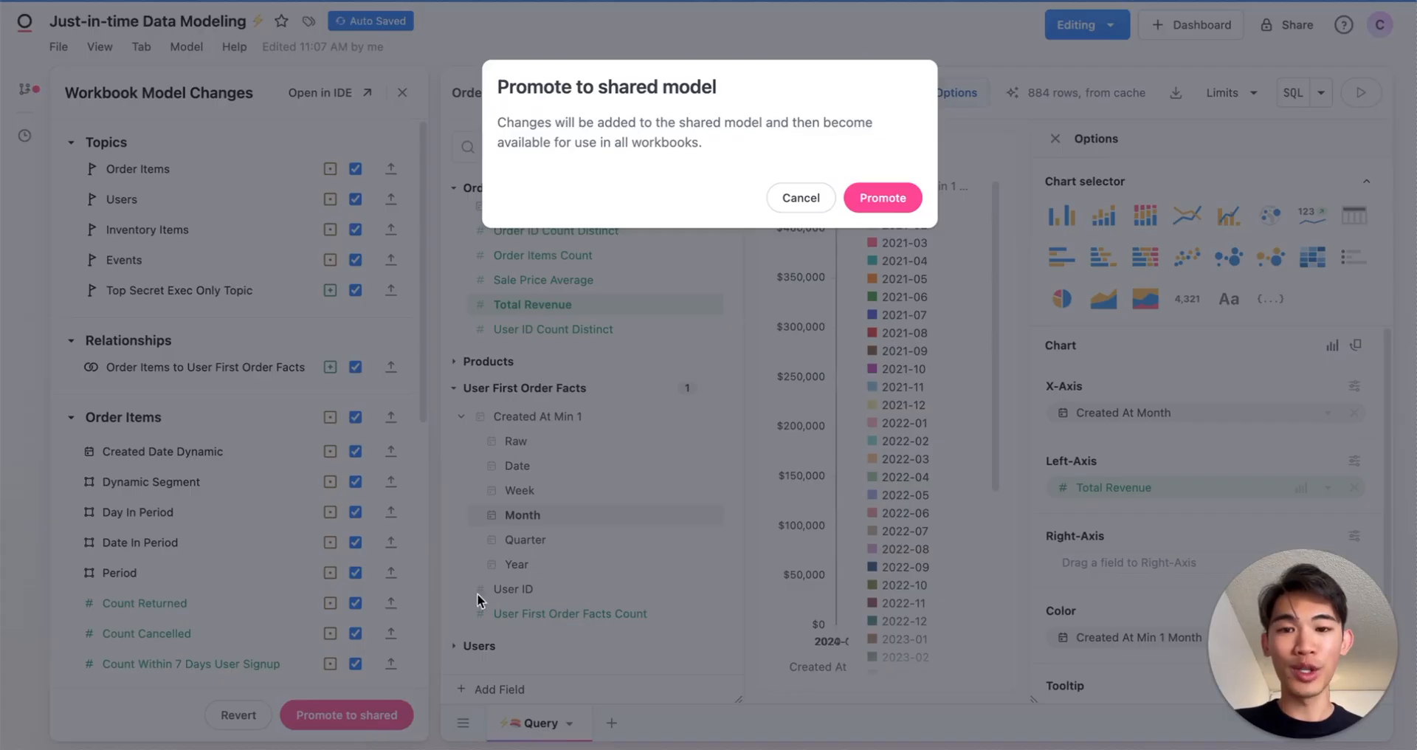
left_click(877, 198)
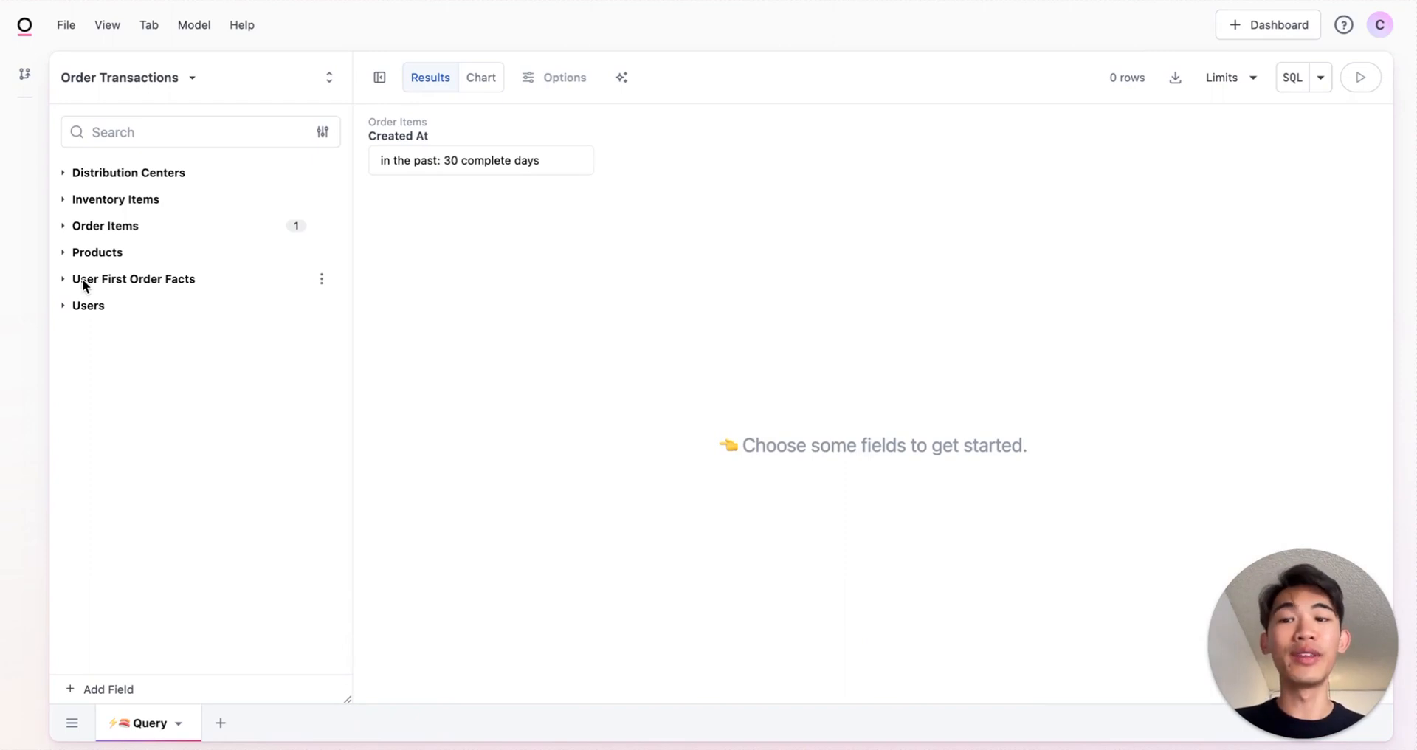
left_click(182, 279)
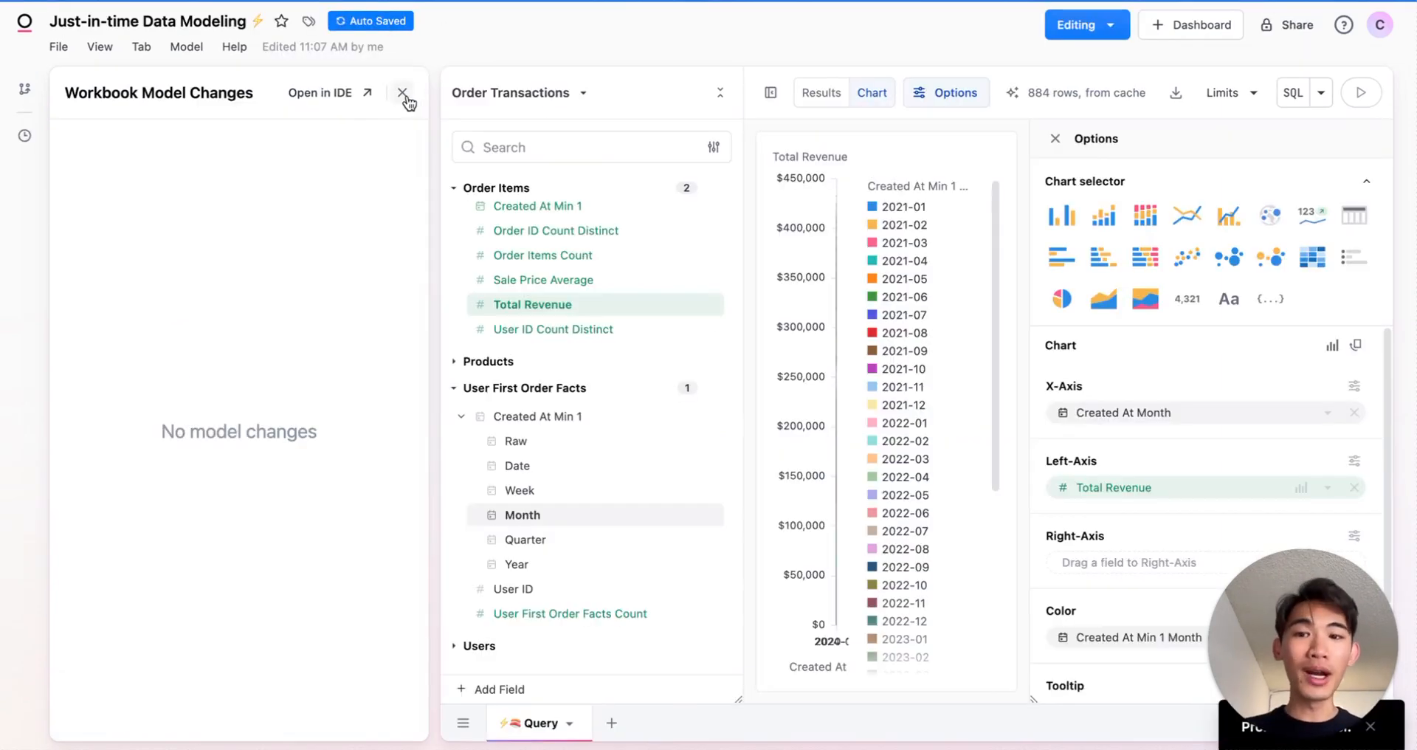
- Close the workbook model changes and preview the User First Order Facts view in its own query
left_click(402, 93)
left_click(321, 387)
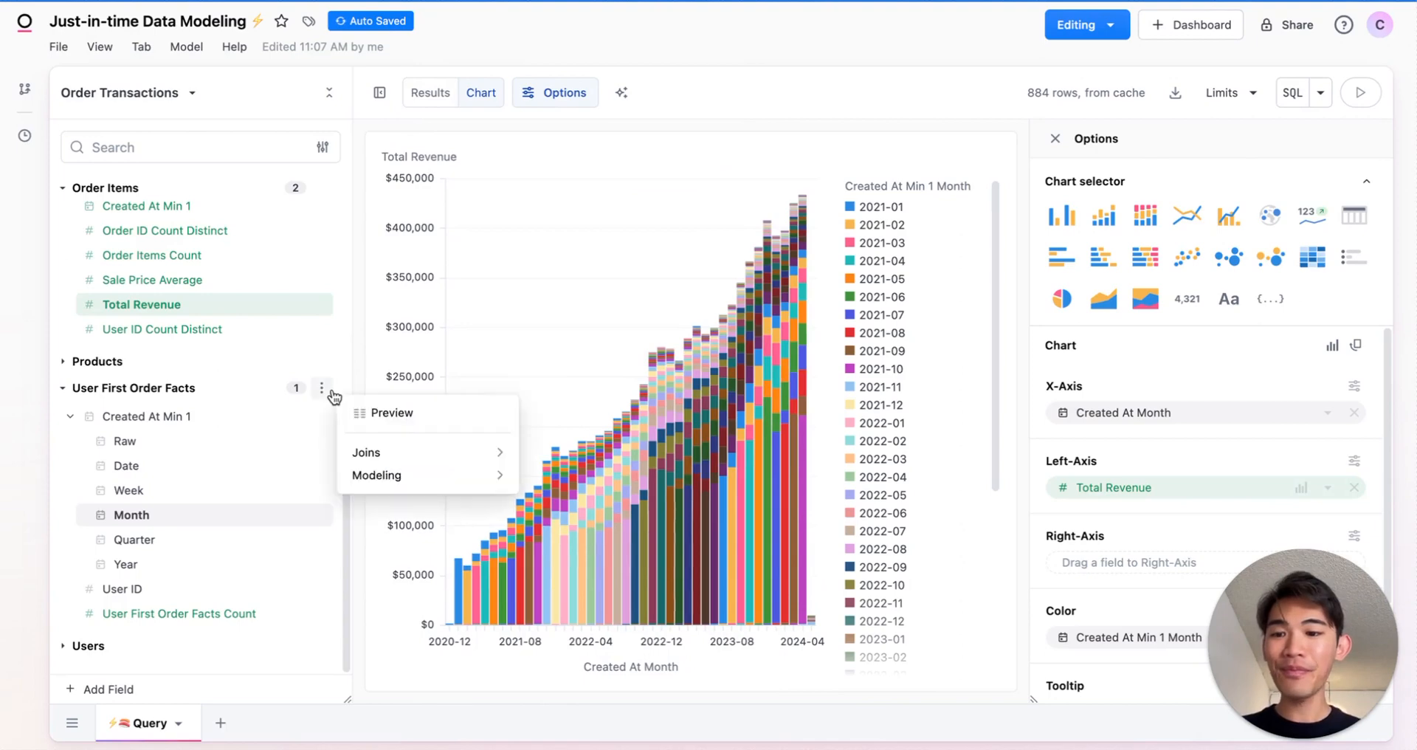
left_click(470, 421)
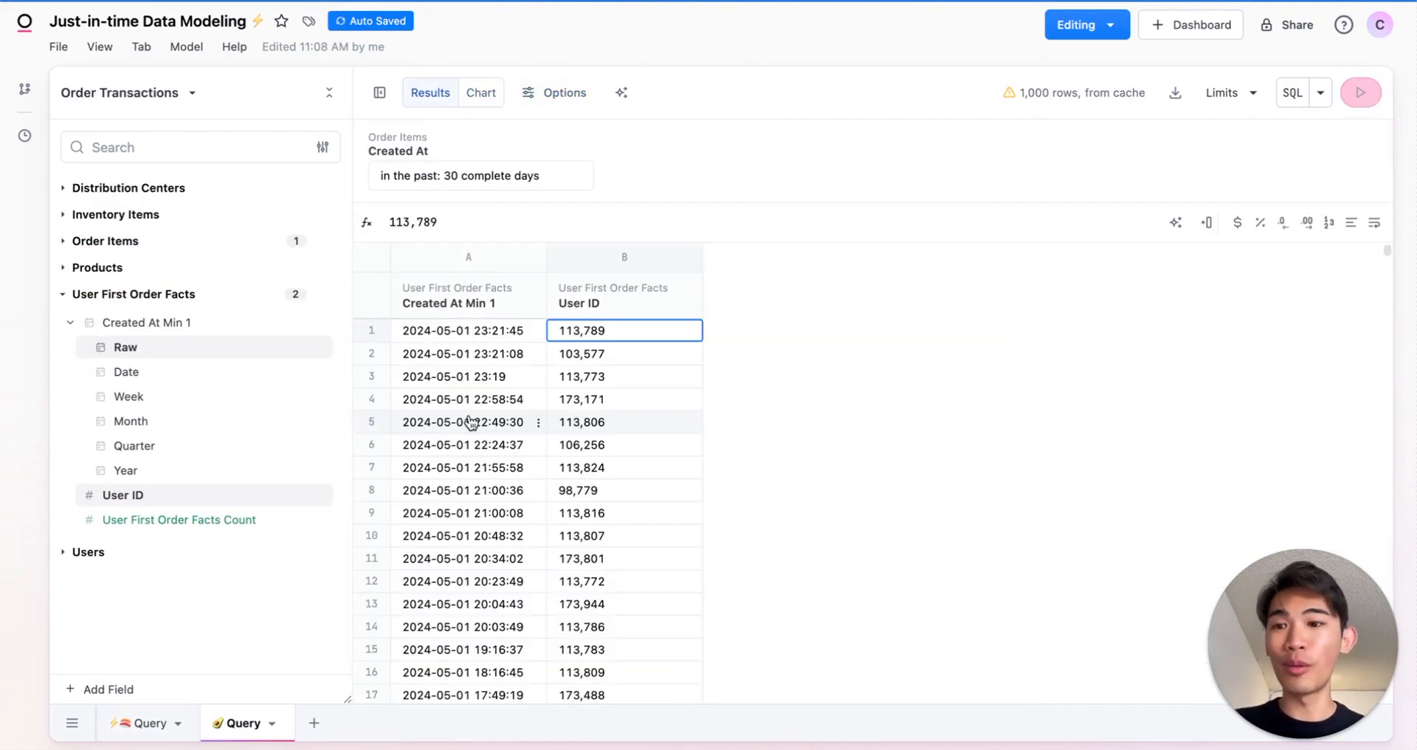
- Push the preview query to dbt with the file name models/user_first_order_facts.sql
left_click(187, 49)
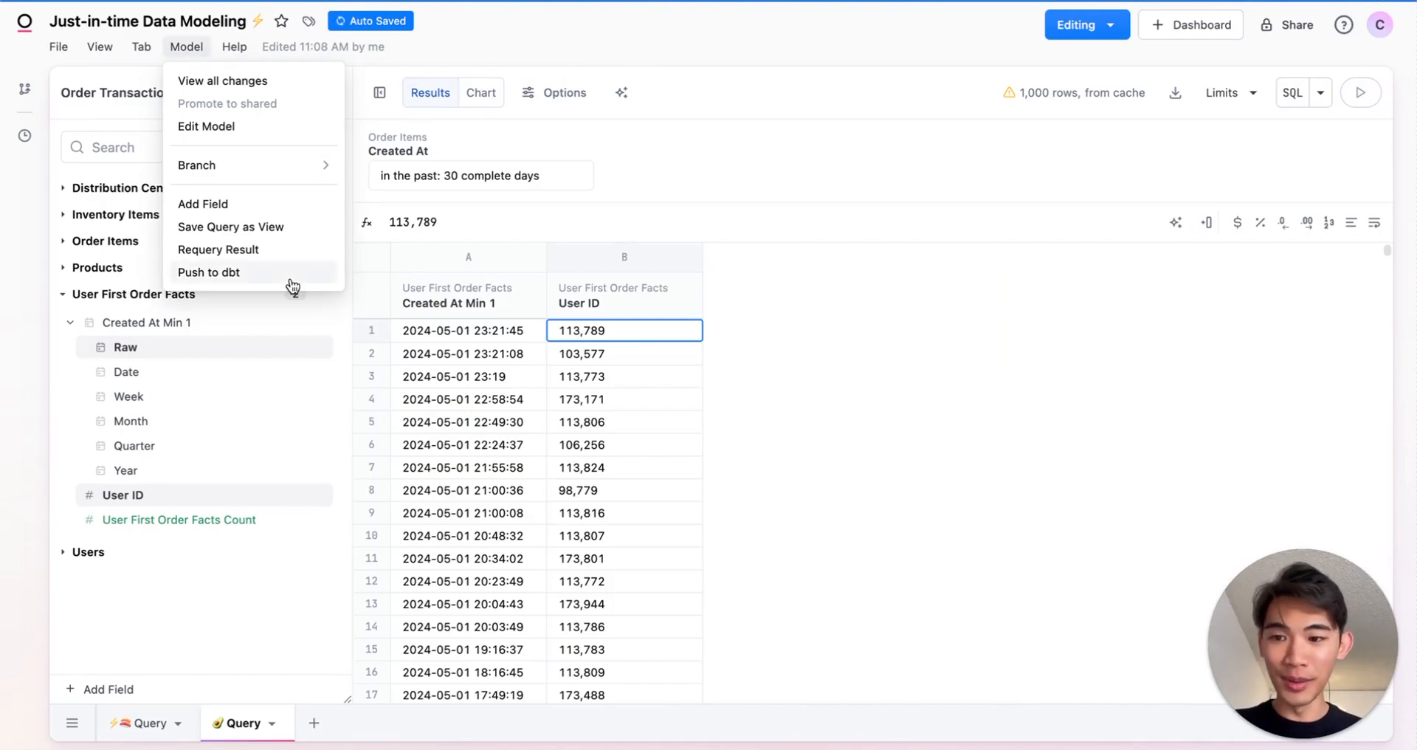
left_click(290, 277)
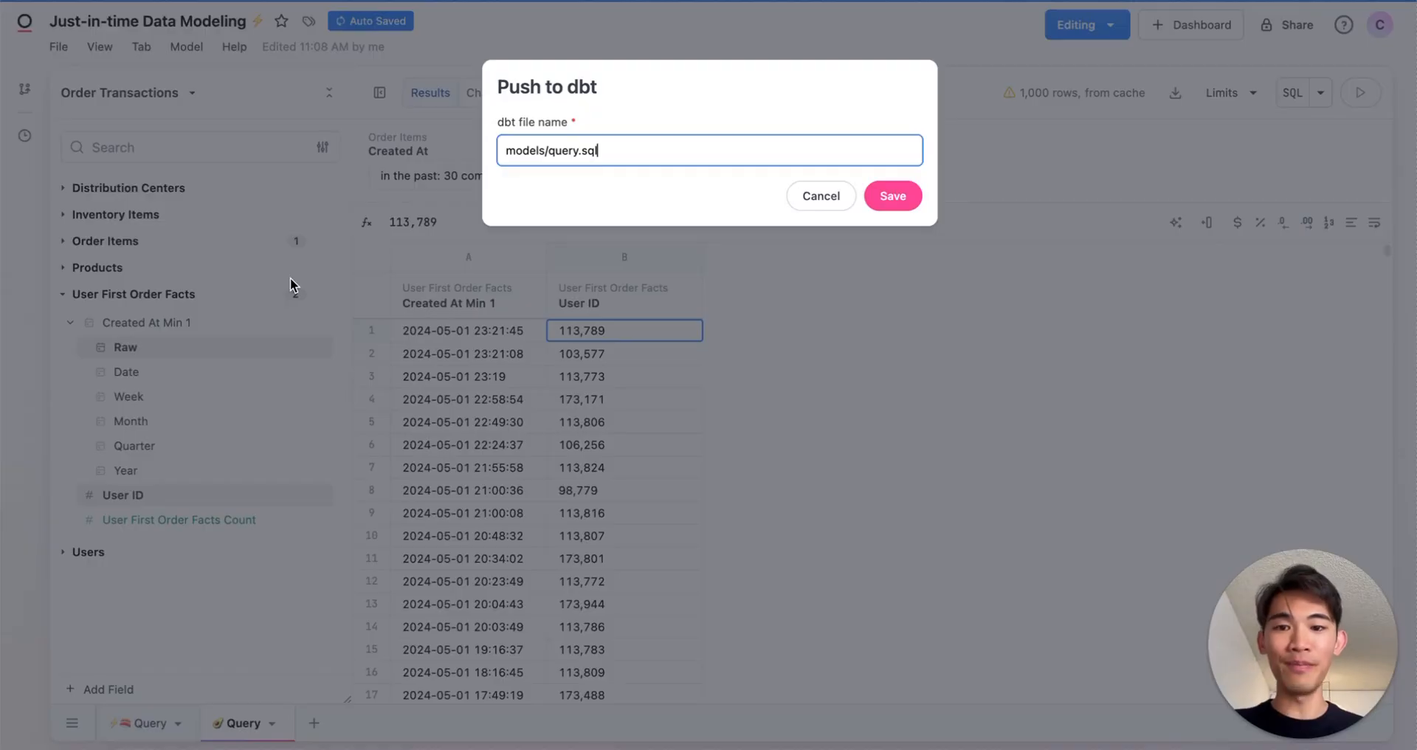
double_click(577, 149)
type("user_first")
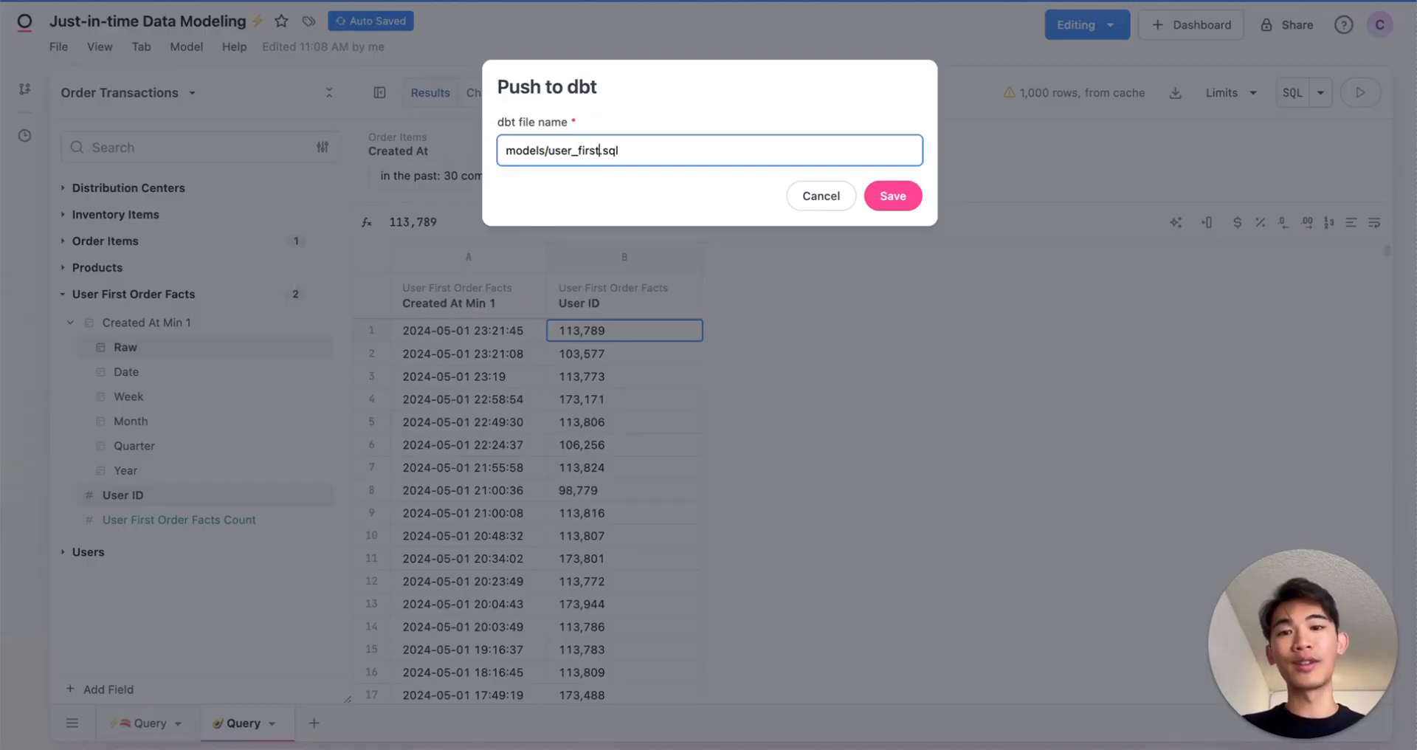
type("_order_facts")
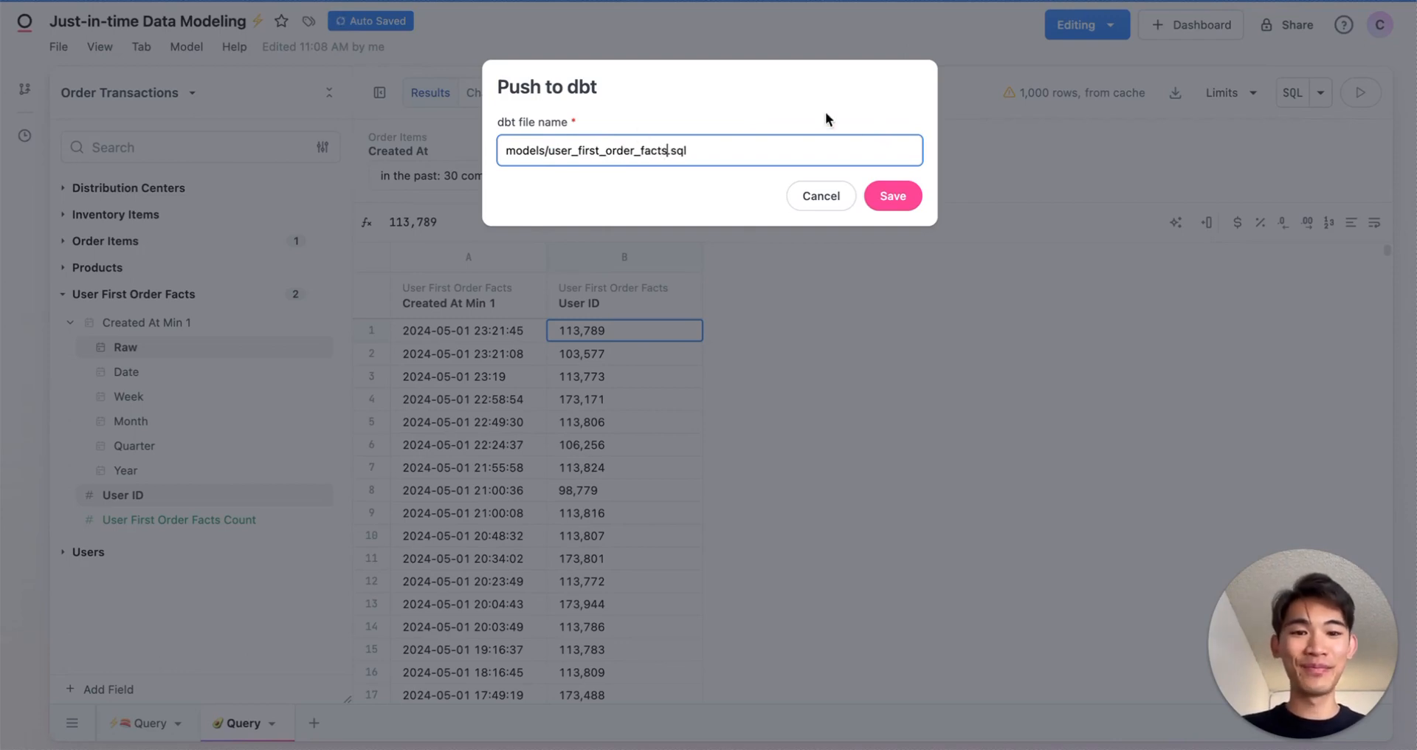
left_click(895, 194)
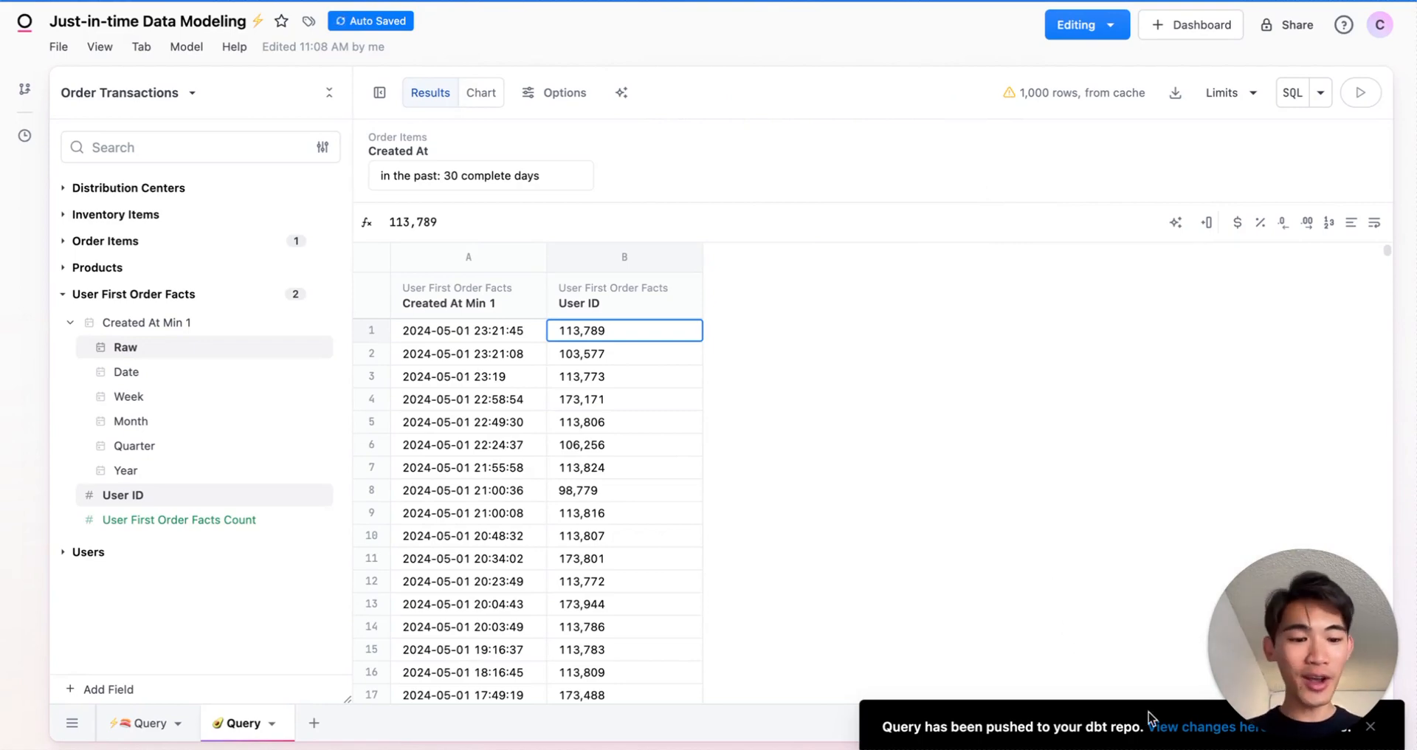
- Open the pushed dbt changes on GitHub and examine the SQL diff of the new model file
left_click(1163, 723)
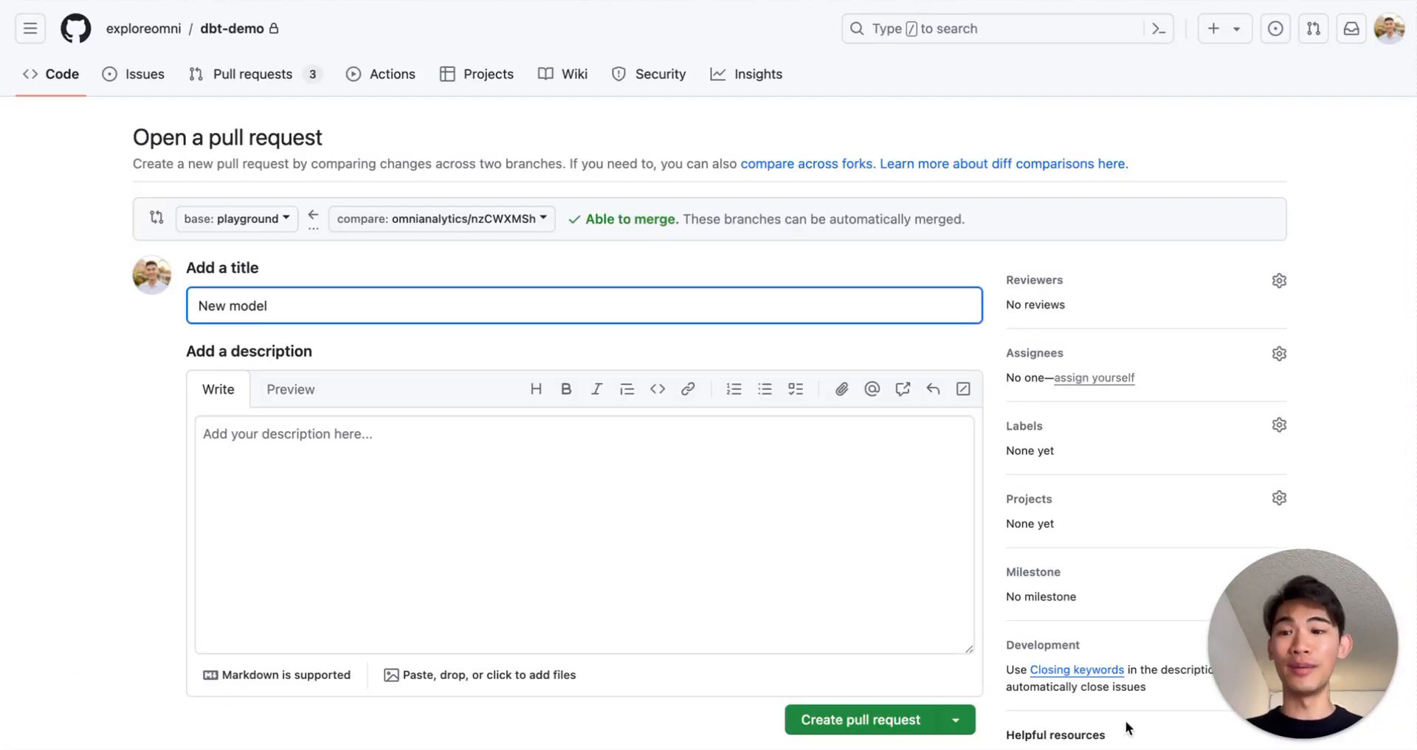
scroll(171, 520, "down", 10)
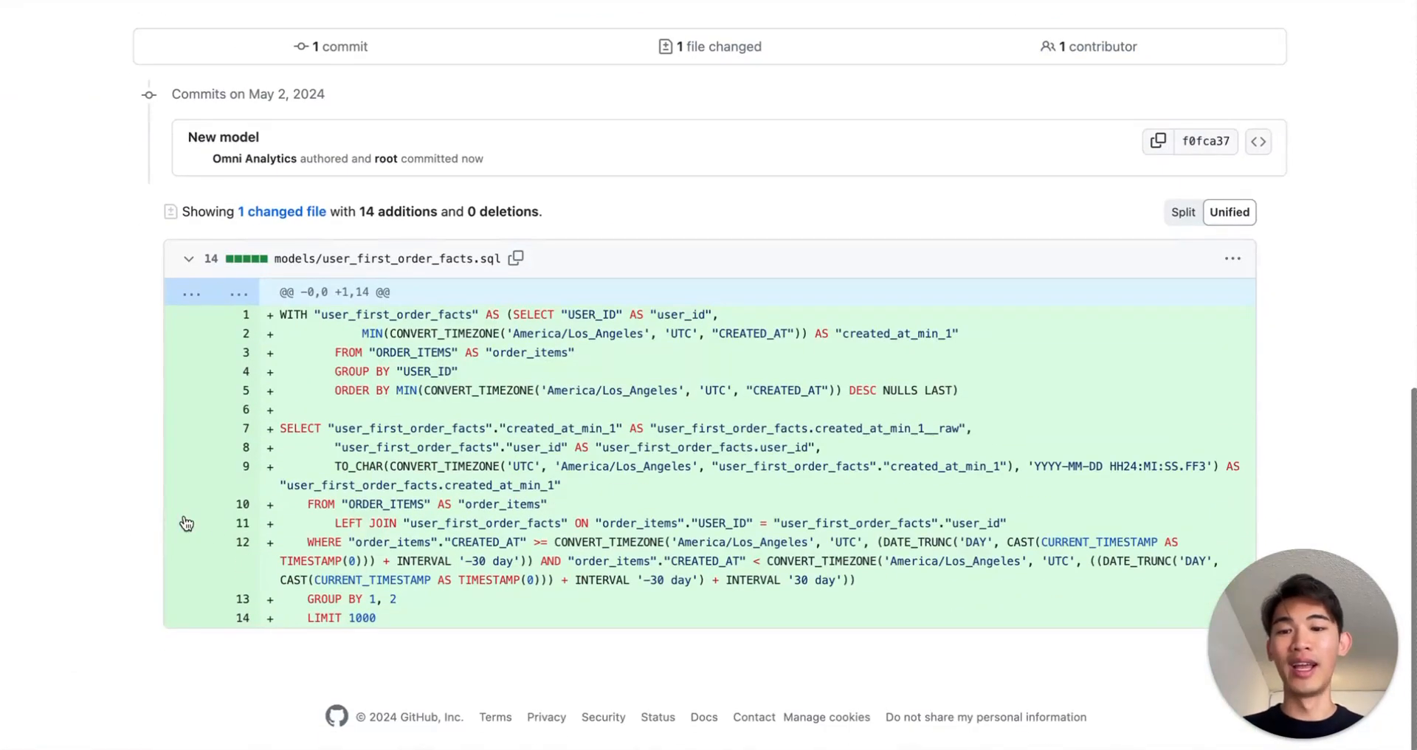